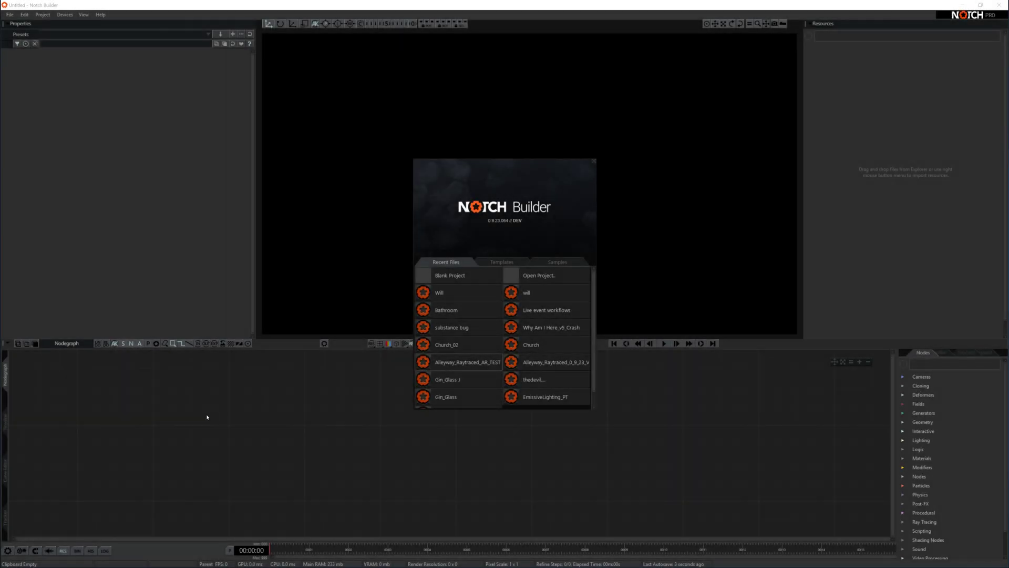
Create a blank project whose layer has Deferred Rendering, High Dynamic Range, Linear-Space Lighting and Ray Tracing enabled.
click(459, 276)
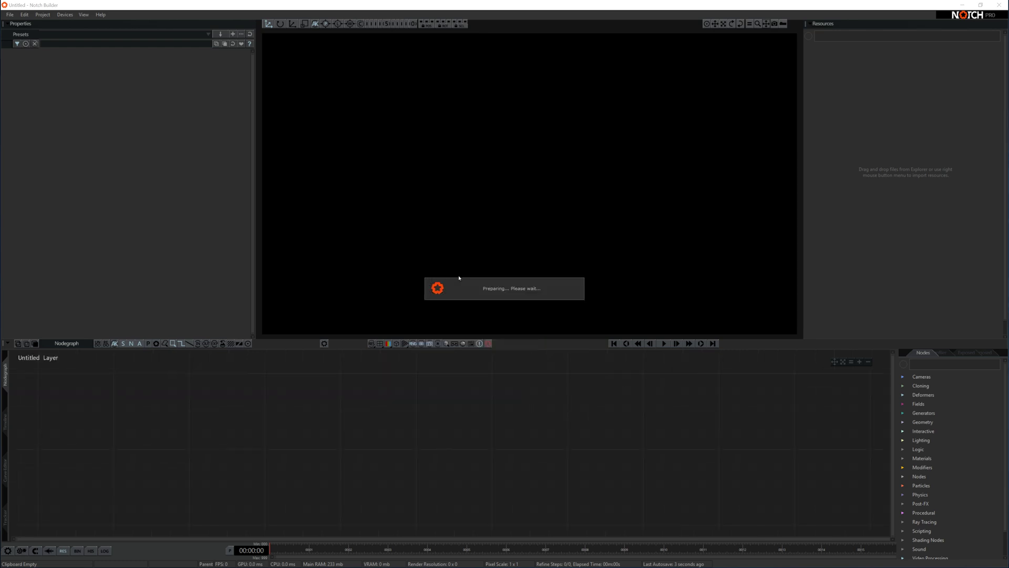
click(513, 295)
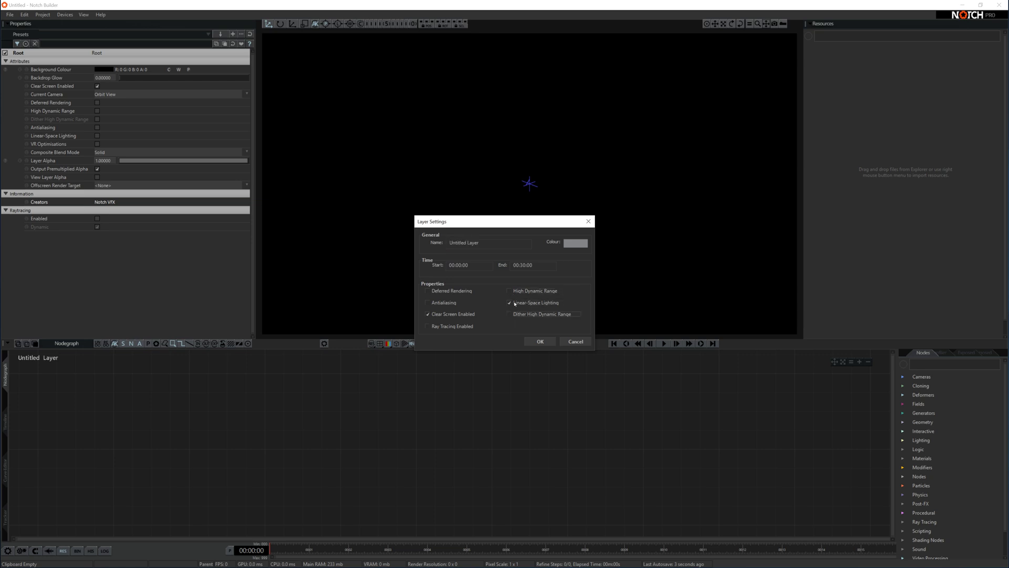
click(429, 291)
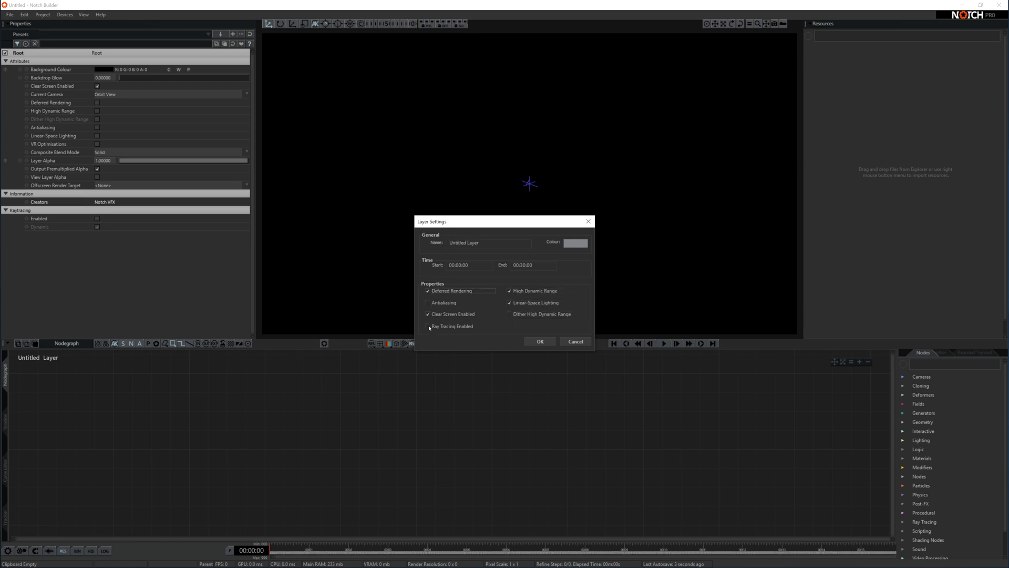
click(540, 342)
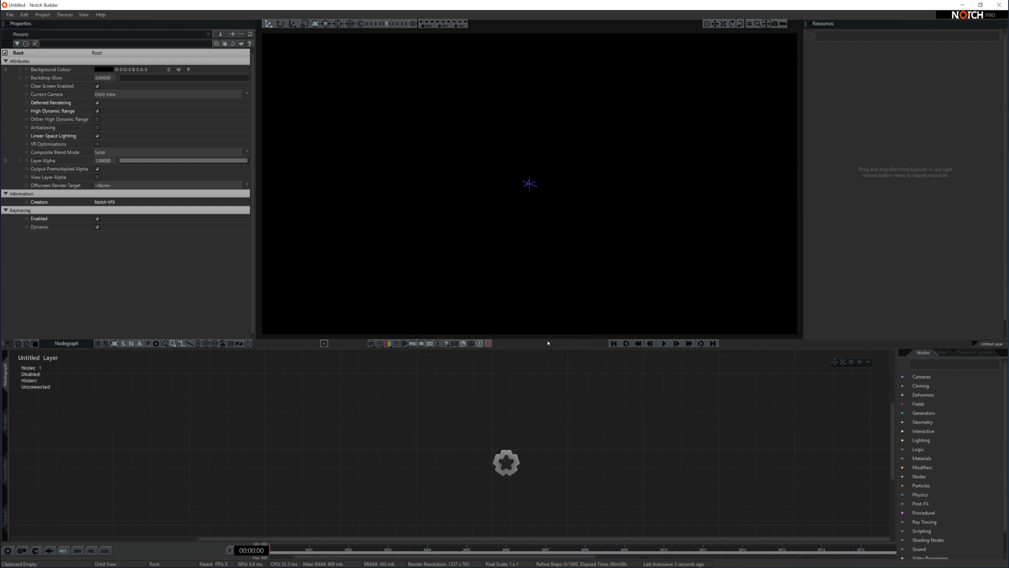
Import the image rustig_koppie_8k.hdr as a project resource.
right_click(839, 74)
mouse_move(863, 78)
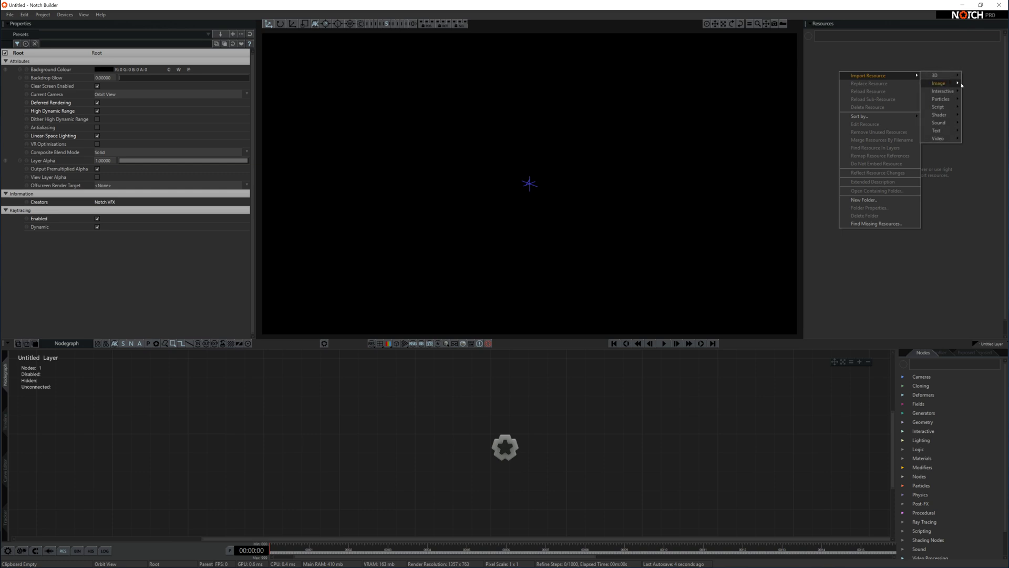
mouse_move(927, 84)
click(886, 84)
click(493, 330)
Find the Sky Light node and add it to the nodegraph, connected to the root.
click(929, 553)
click(932, 365)
text(sky)
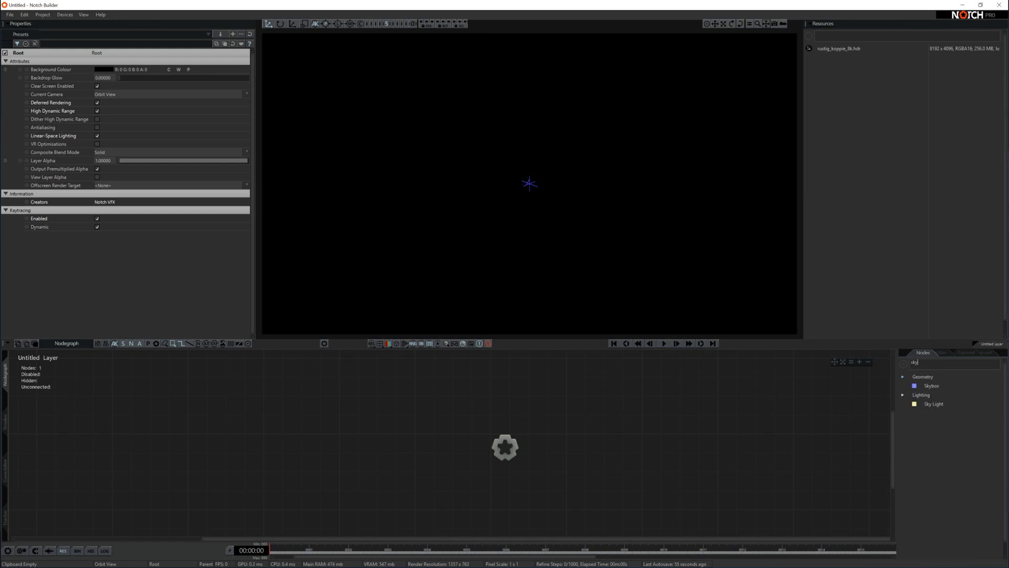
drag(934, 404, 616, 443)
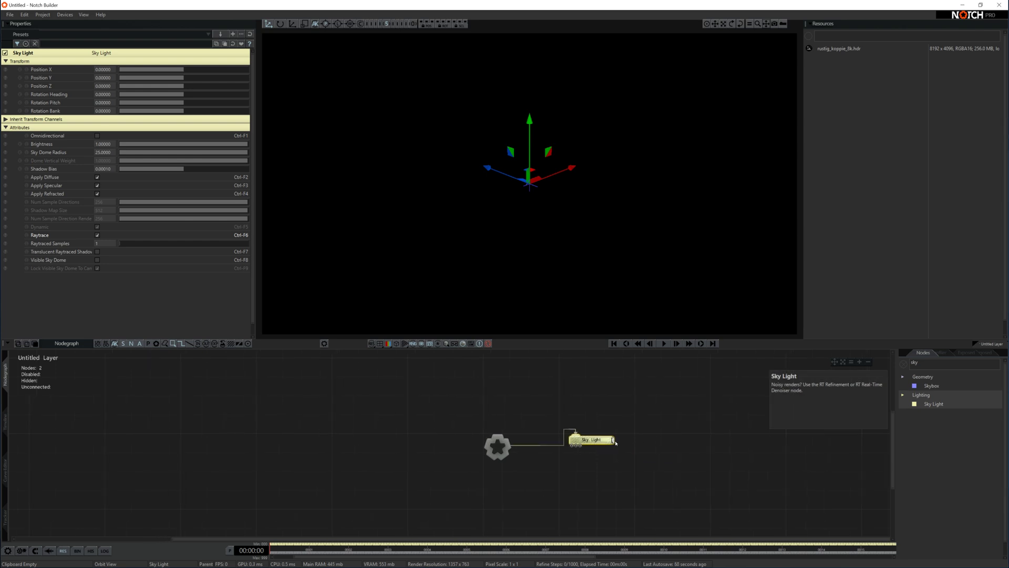
Add a Shape 3D node connected to the root and duplicate it in the nodegraph.
click(681, 418)
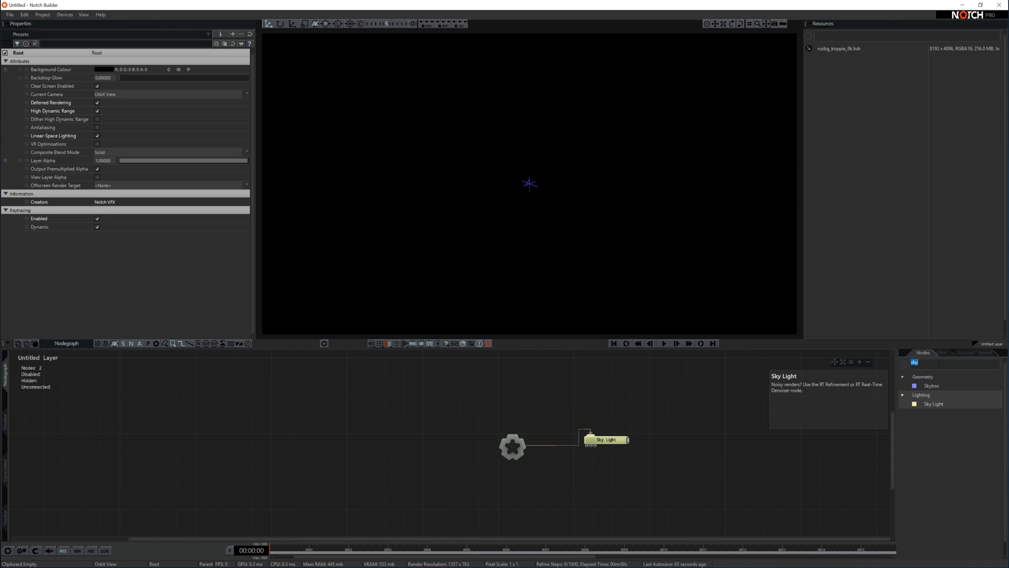
text(shape)
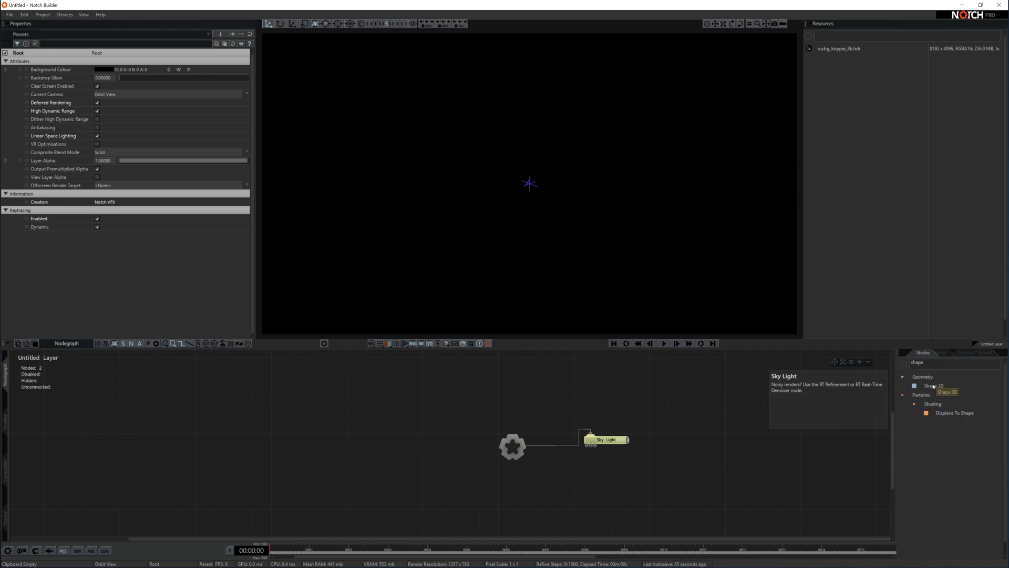
drag(934, 385, 604, 487)
key(ctrl+c)
key(ctrl+v)
drag(591, 487, 408, 440)
Make the duplicated shape a Plane connected to the root and lower it by about 0.5 beneath the sphere.
click(446, 469)
click(105, 160)
click(129, 193)
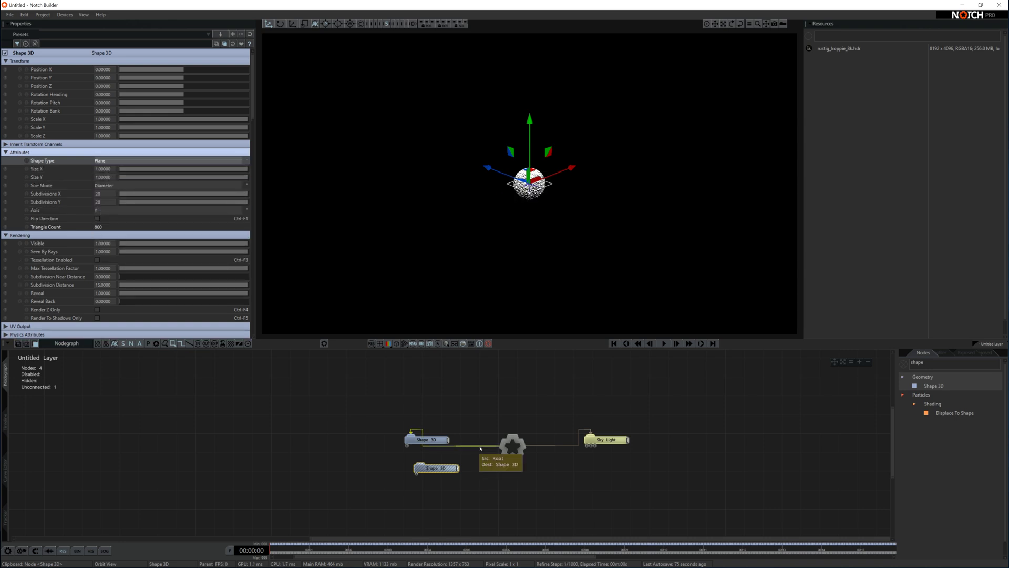
mouse_move(449, 465)
mouse_down()
mouse_move(440, 416)
mouse_move(442, 475)
mouse_up()
drag(530, 131, 530, 147)
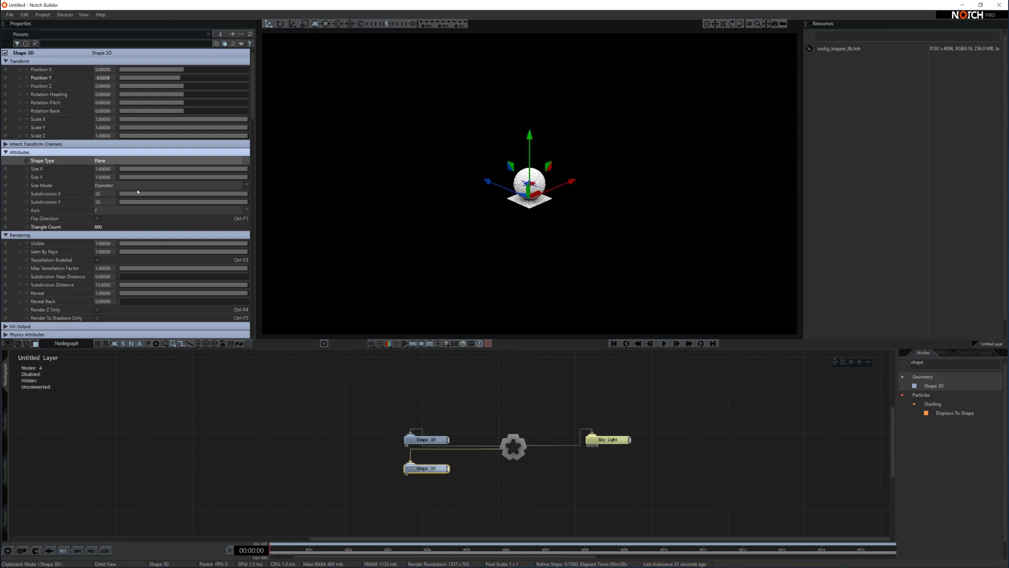
Set the plane's Size X and Size Y to 5 and its Position Y to -0.5.
double_click(111, 171)
text(5)
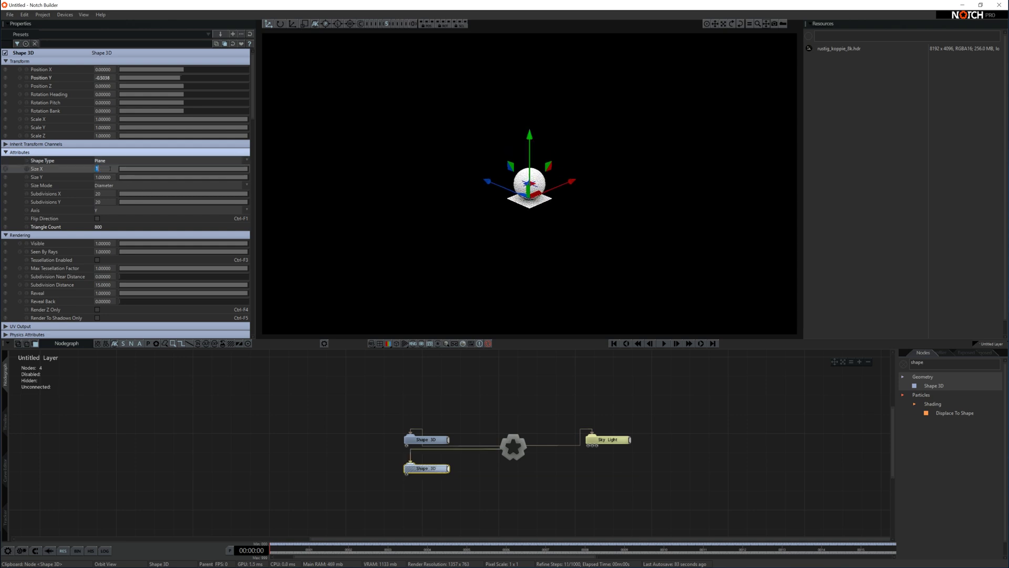
key(Tab)
text(5)
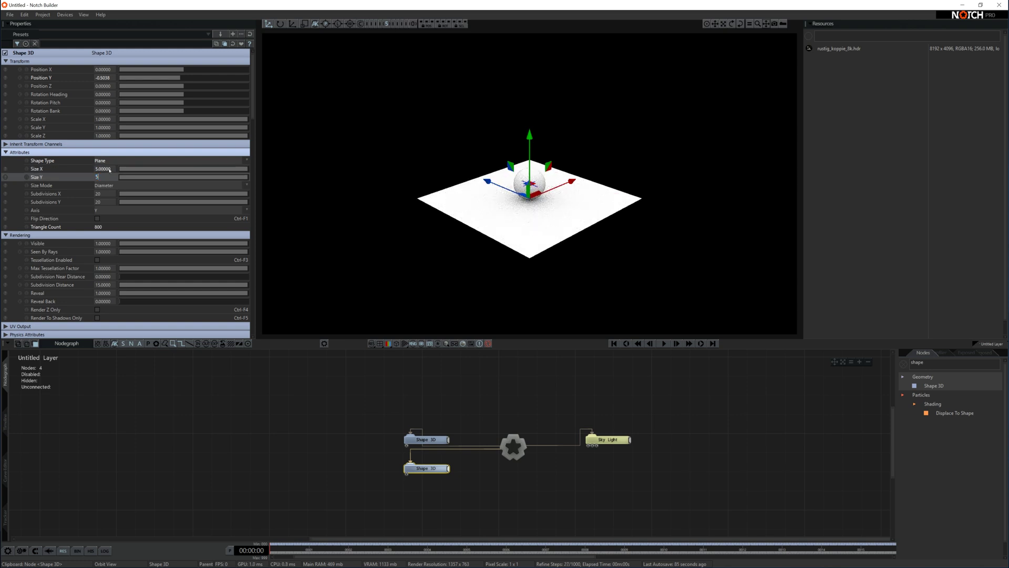
double_click(102, 78)
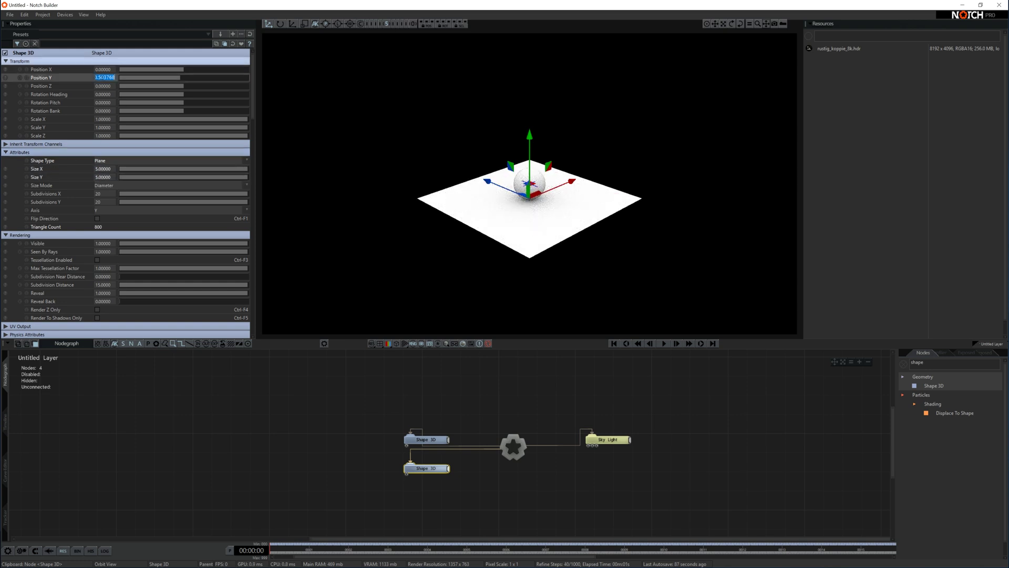
text(0)
key(Return)
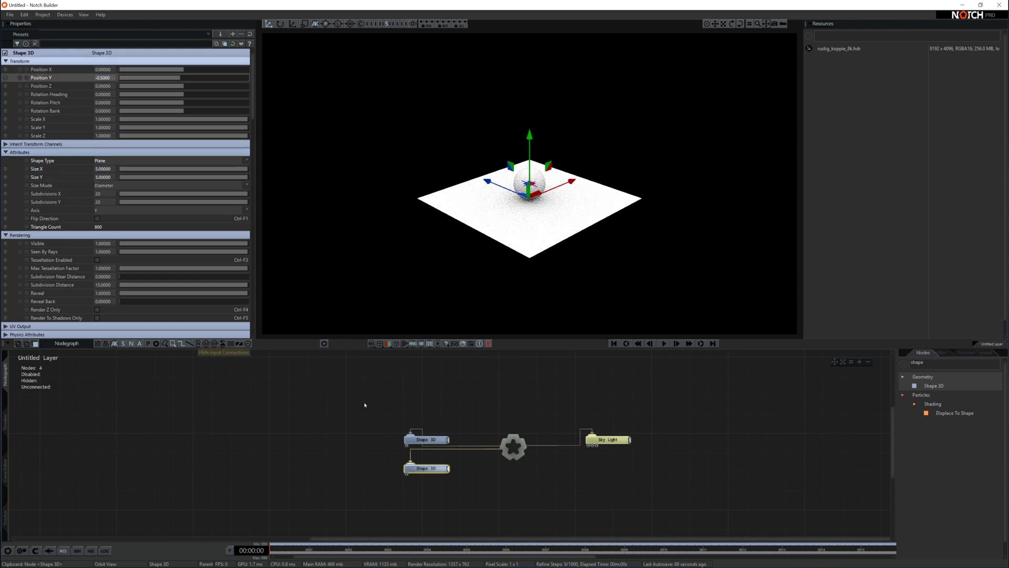
Smooth the sphere by setting Subdivisions X and Subdivisions Y to 50.
click(424, 440)
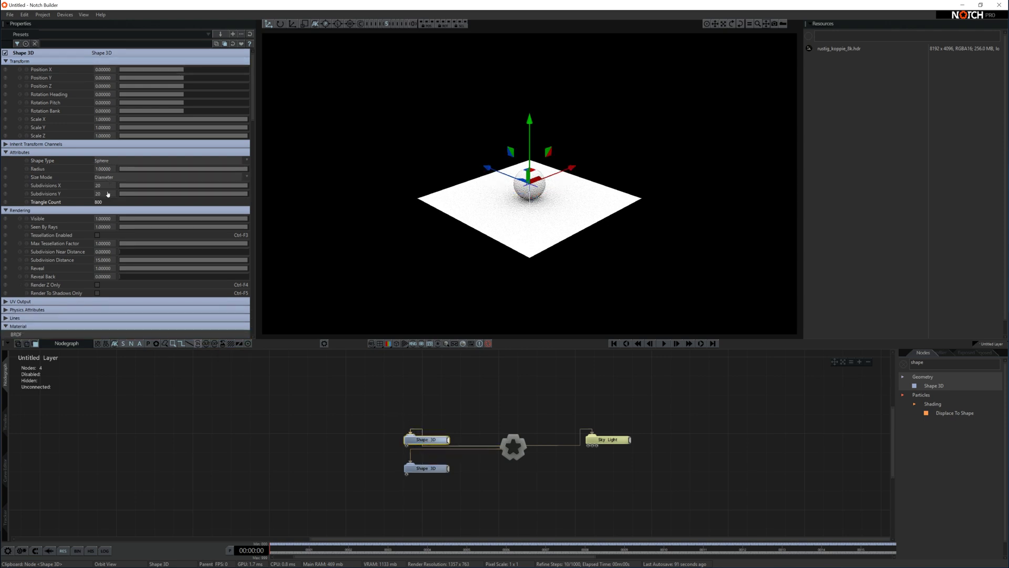
double_click(109, 186)
text(50)
key(Tab)
text(50)
key(Return)
click(501, 523)
Duplicate the sphere's Shape 3D node and connect the copy to the root.
click(436, 443)
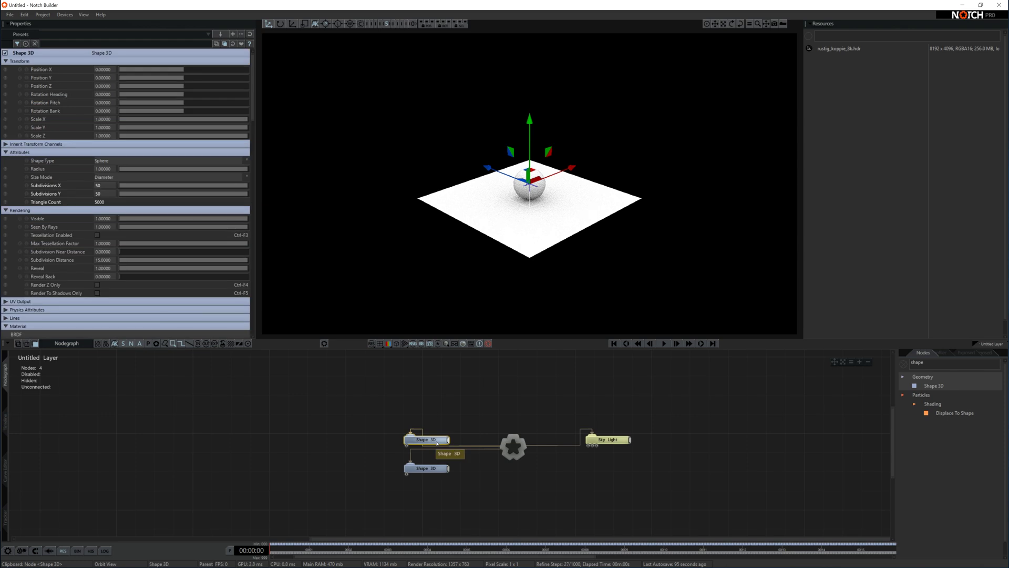
key(ctrl+v)
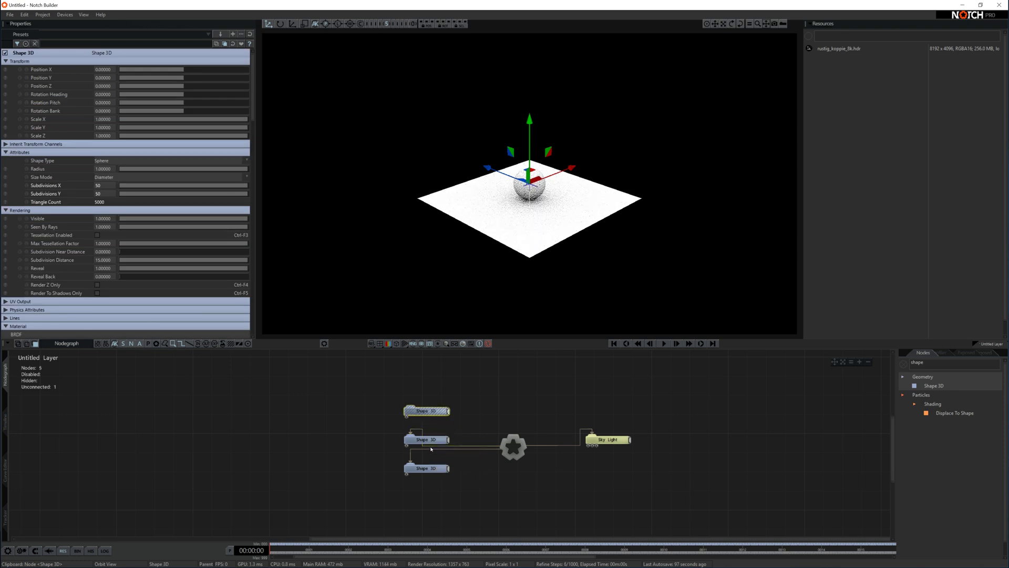
drag(431, 447, 513, 447)
Feed the Sky Light with an Environment Image node using rustig_koppie_8k.hdr, and enable the light's Visible Sky Dome.
click(665, 459)
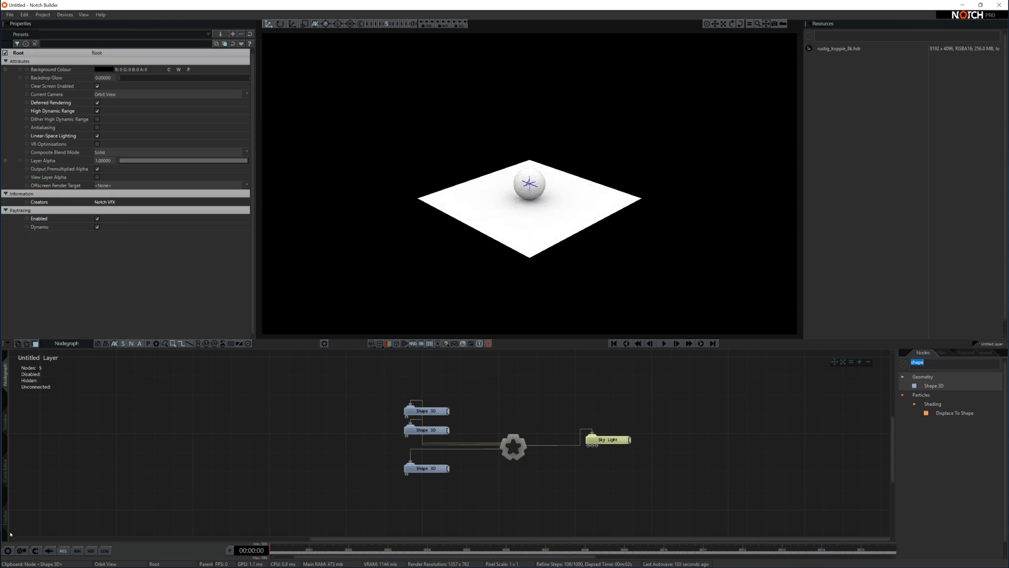
text(environ)
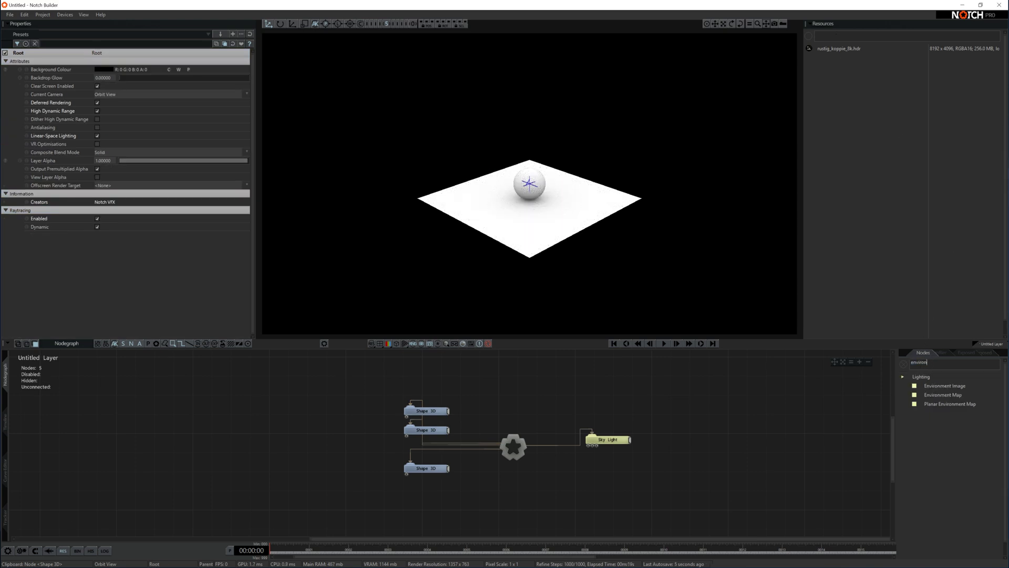
mouse_move(942, 388)
mouse_down()
mouse_move(563, 473)
mouse_move(618, 456)
mouse_move(593, 447)
mouse_up()
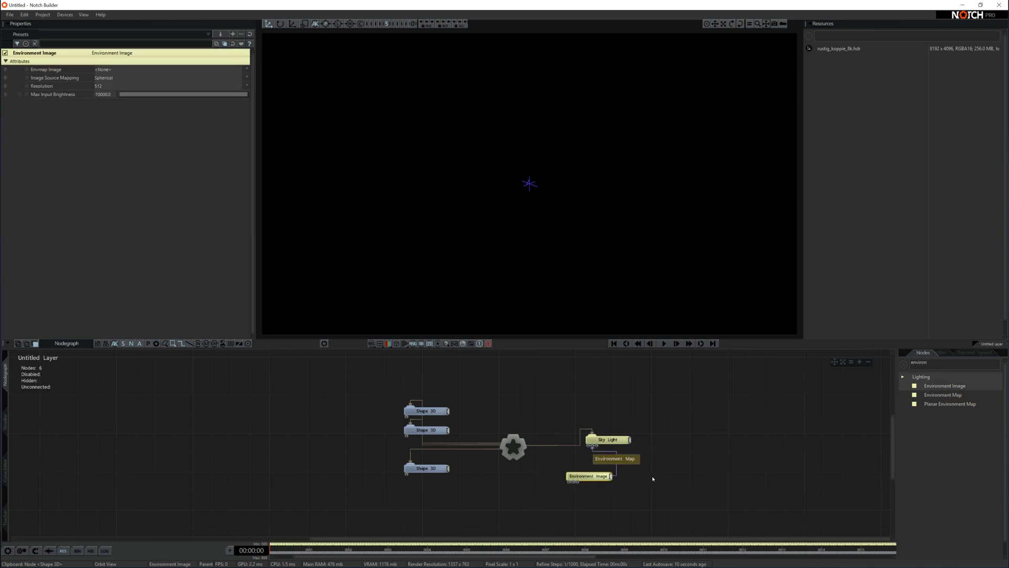
click(117, 71)
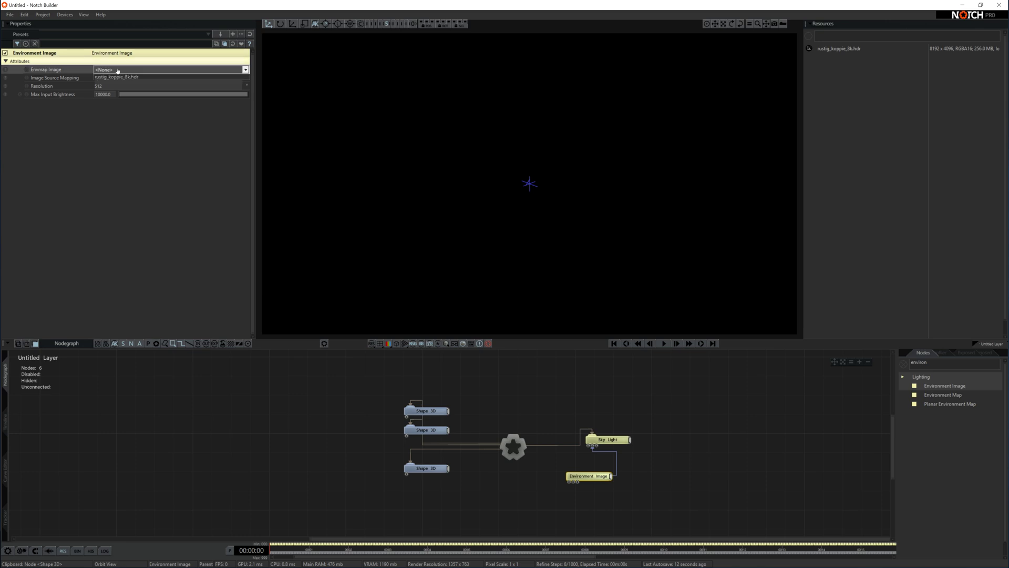
click(120, 84)
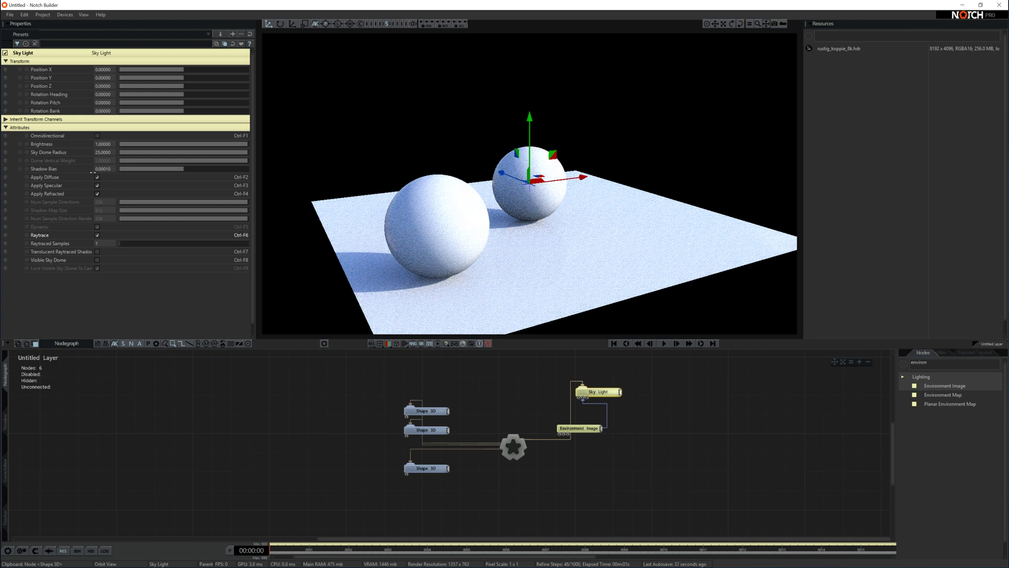
click(97, 260)
click(473, 371)
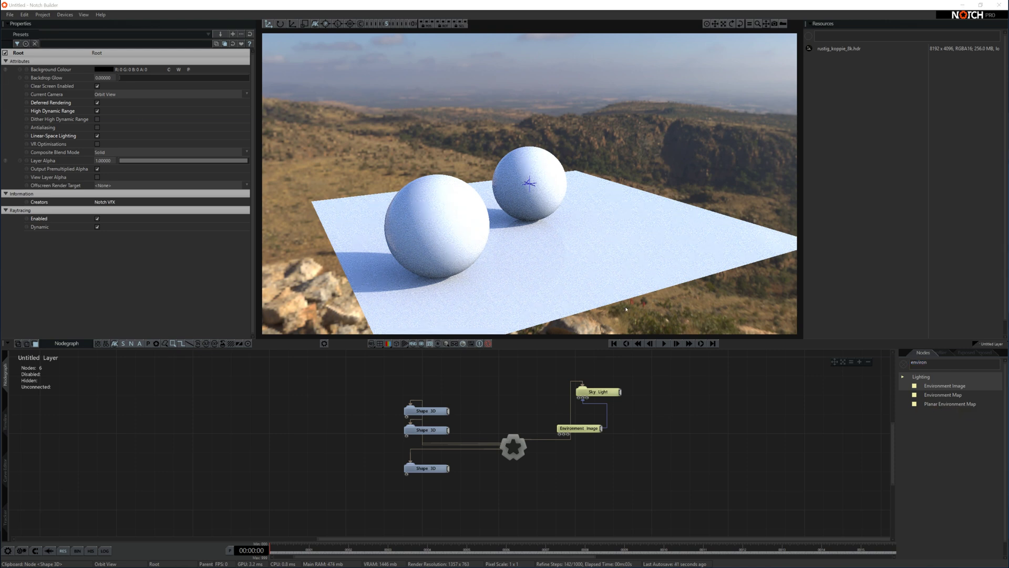
Add a Glass RT Material node and connect it to the nearer sphere's Shape 3D node.
click(739, 295)
text(rt)
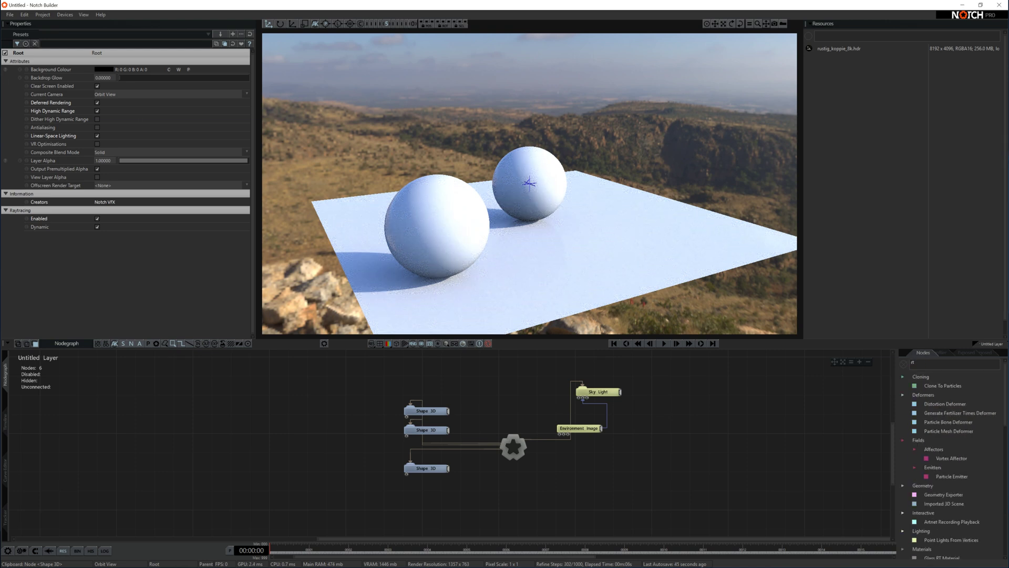
text( glas)
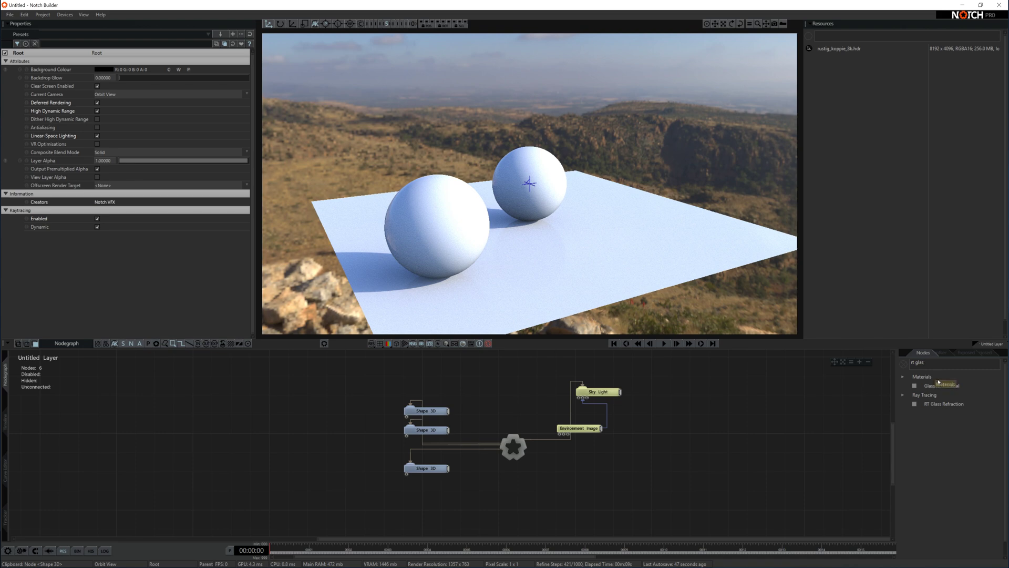
drag(941, 385, 558, 483)
drag(302, 453, 420, 422)
click(420, 413)
Add a Pathtracer node connected to the root, with both spheres framed in the viewport.
right_drag(478, 315, 477, 294)
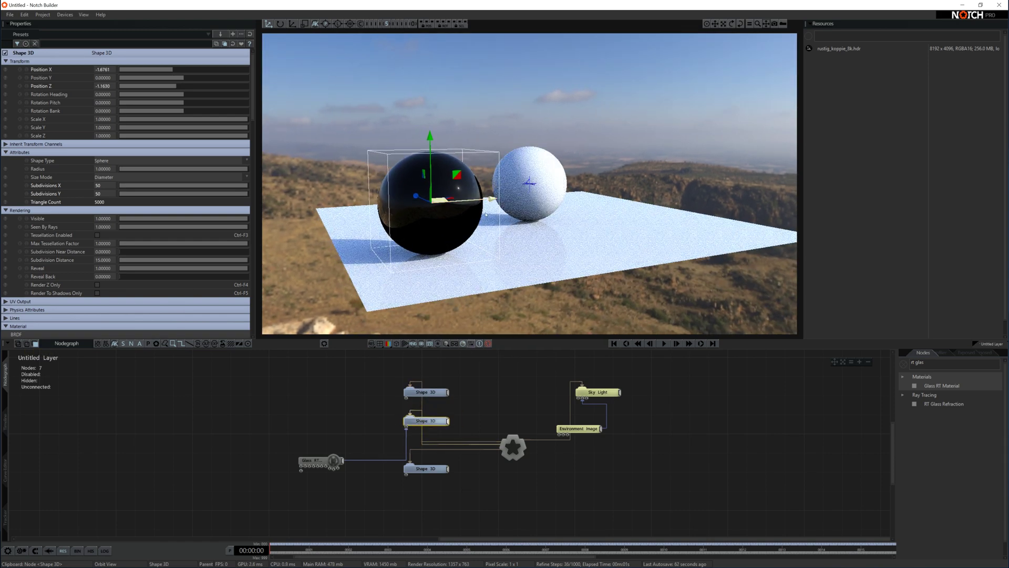
right_drag(529, 237, 493, 285)
scroll(530, 184, up, 2)
drag(510, 211, 515, 284)
right_drag(512, 289, 527, 288)
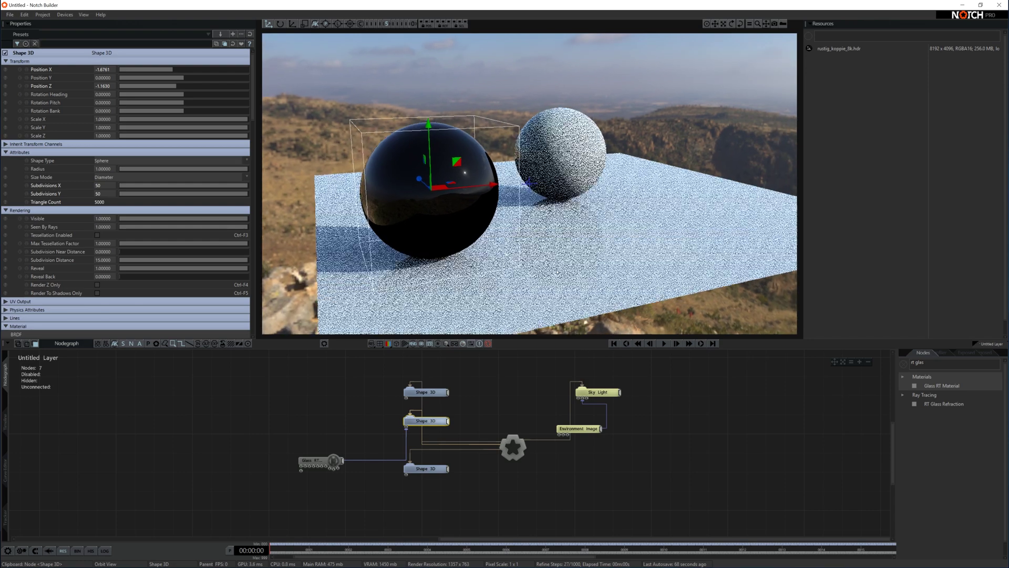
click(818, 444)
click(943, 362)
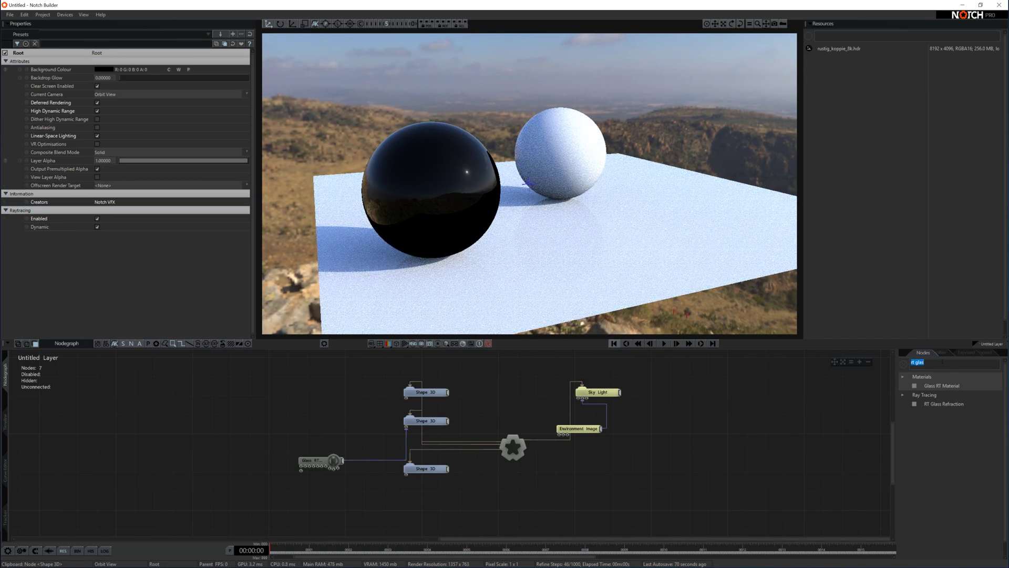
text(path)
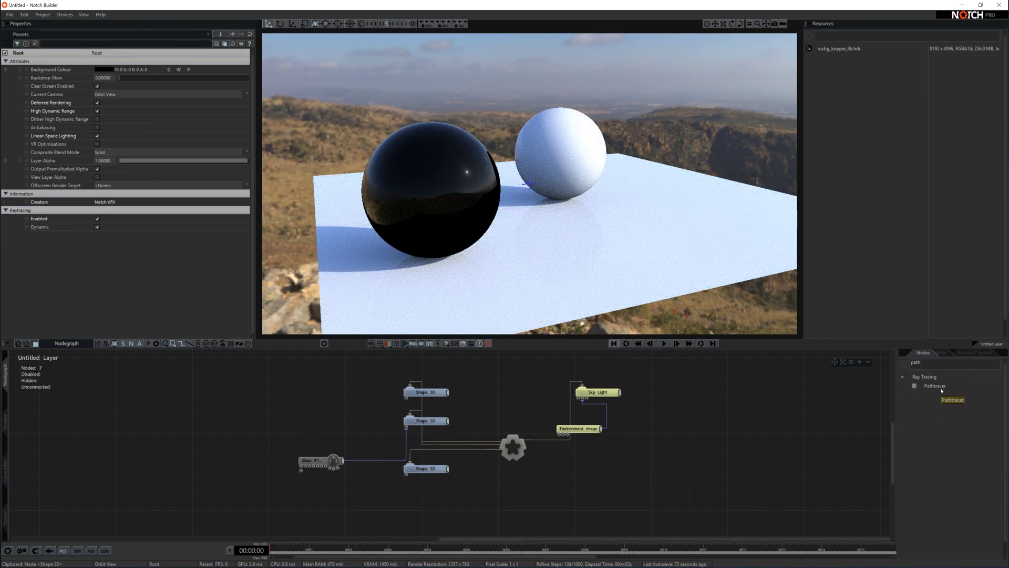
mouse_move(935, 385)
mouse_down()
mouse_move(511, 476)
mouse_move(577, 489)
mouse_move(512, 447)
mouse_up()
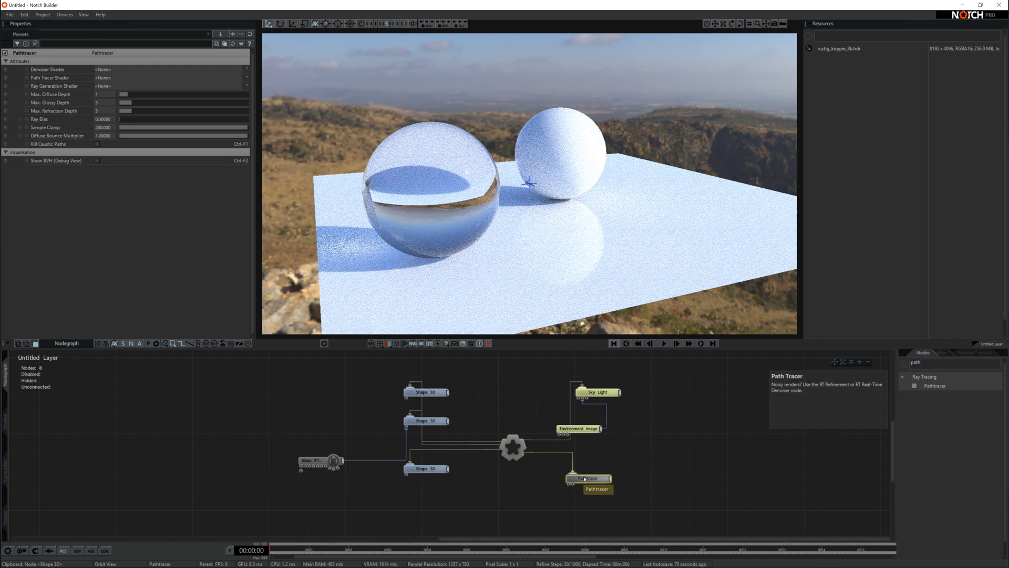
Add an RT Refinement node connected to the root and set its Max Refine Steps to 50.
mouse_move(447, 227)
alt+mouse_down()
mouse_move(489, 234)
mouse_move(431, 235)
mouse_move(489, 236)
mouse_move(447, 237)
mouse_move(597, 324)
alt+mouse_up()
scroll(489, 234, up, 3)
click(938, 364)
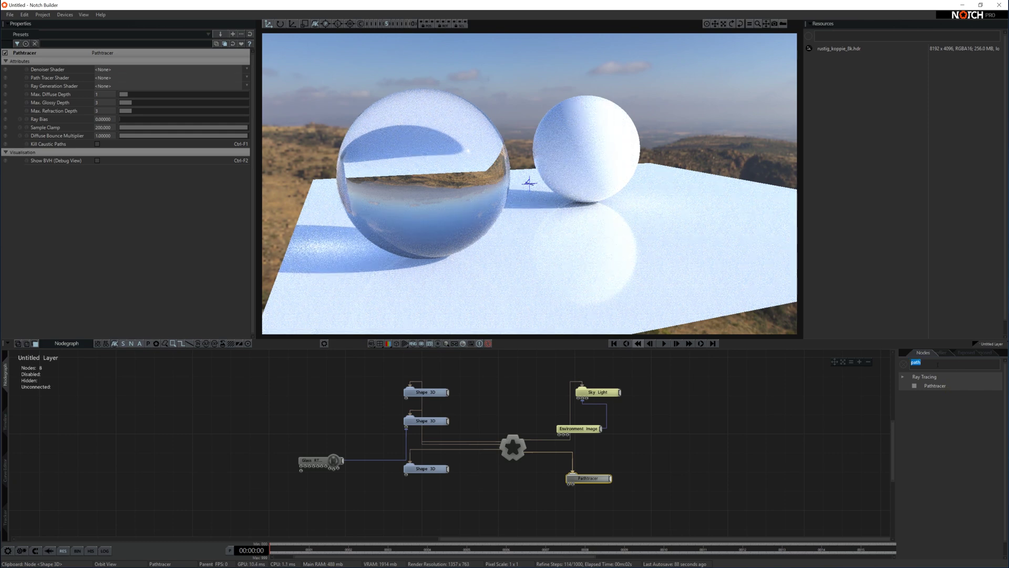
text(refine)
drag(572, 503, 572, 504)
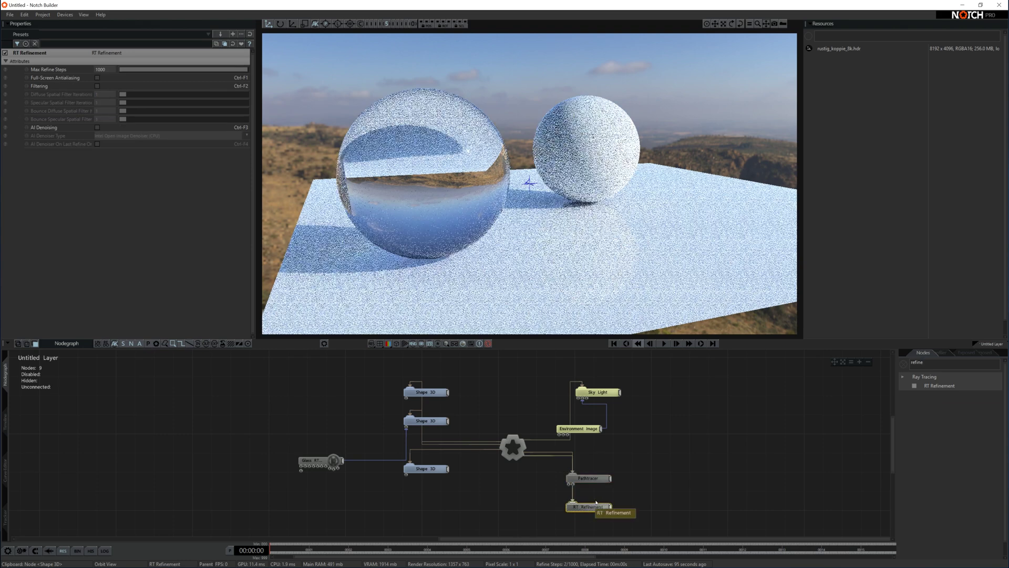
click(113, 71)
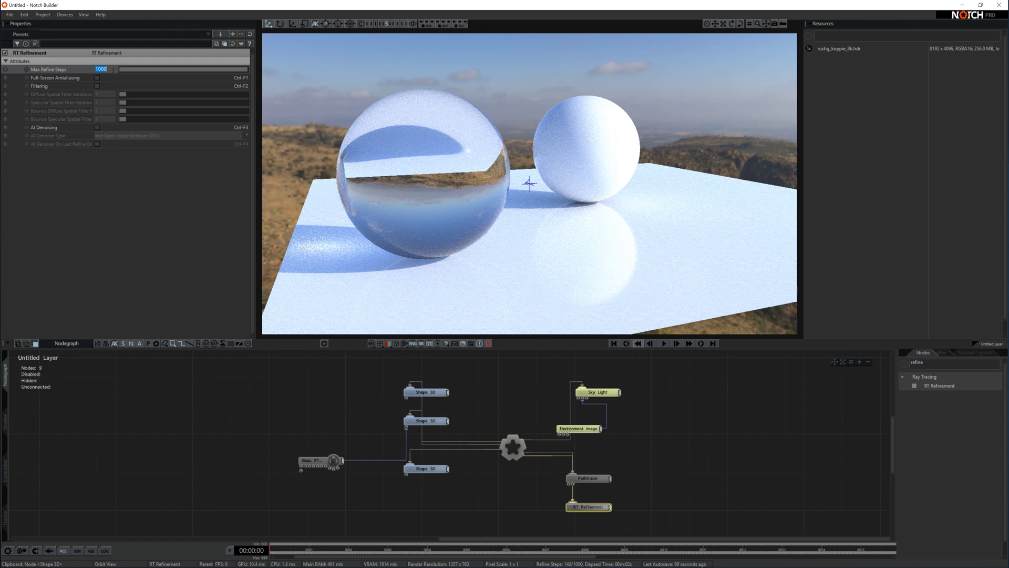
text(50)
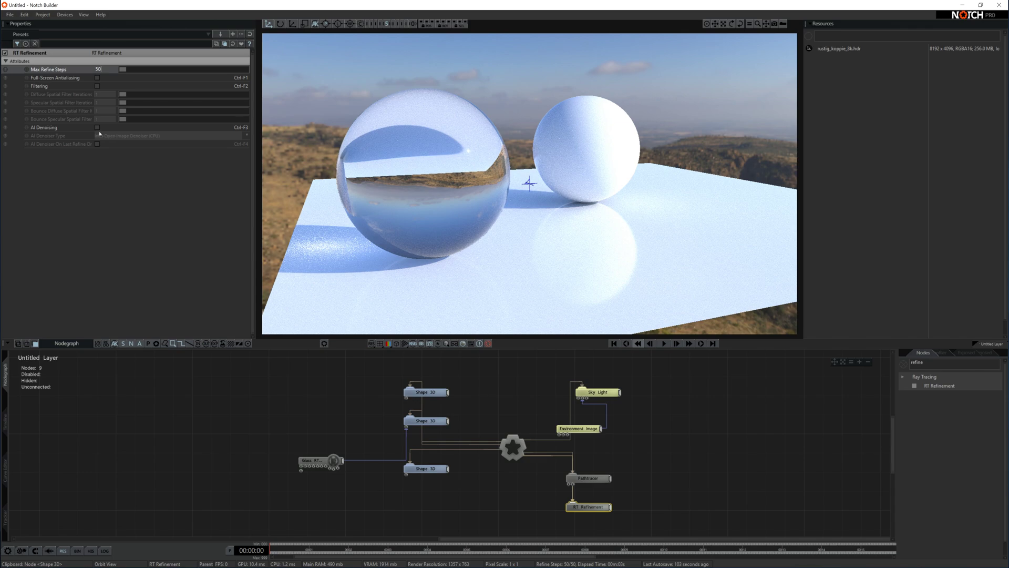
Enable AI Denoising on the RT Refinement node and view the denoised spheres from several angles.
click(97, 128)
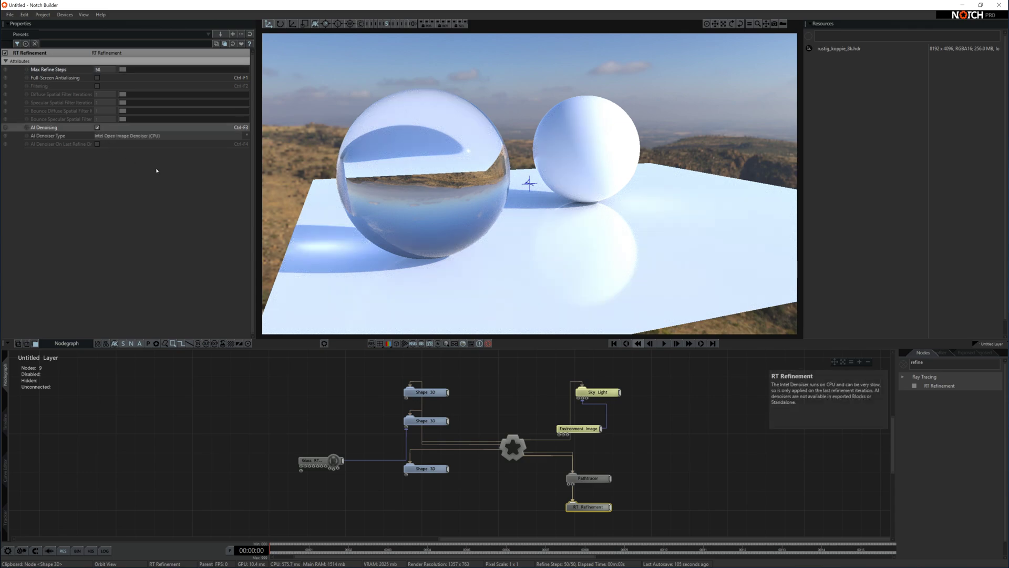
drag(540, 231, 581, 291)
scroll(517, 244, down, 2)
drag(588, 231, 660, 294)
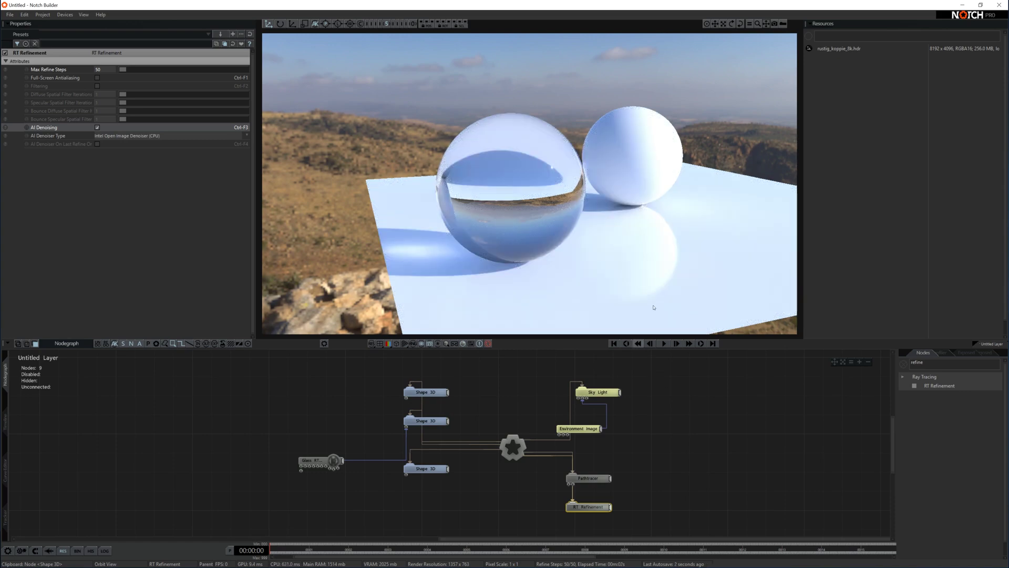
drag(653, 301, 610, 290)
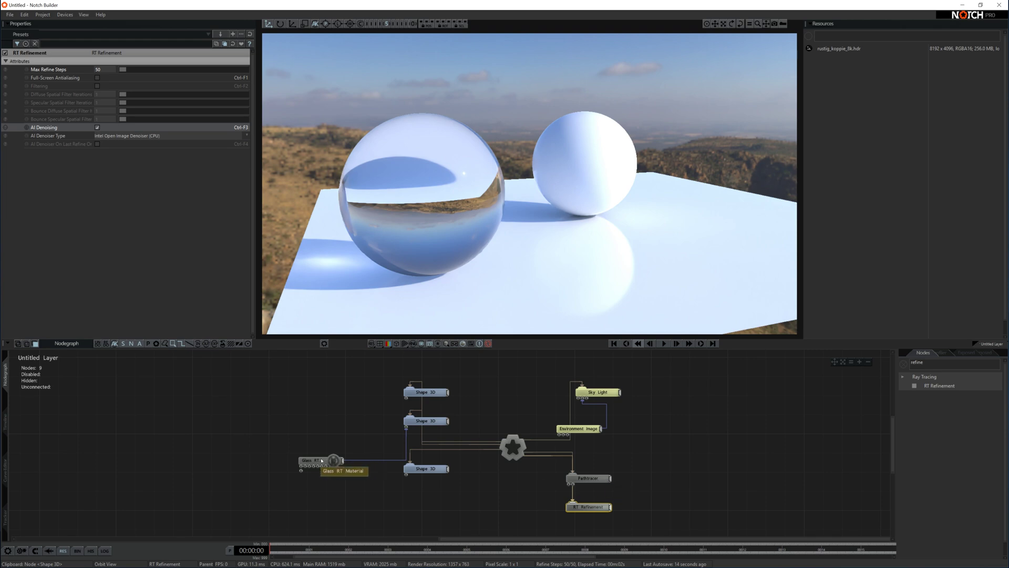
Duplicate the glass sphere's Shape 3D node, connect the copy to the root, and feed it with the Glass RT Material.
drag(322, 459, 342, 429)
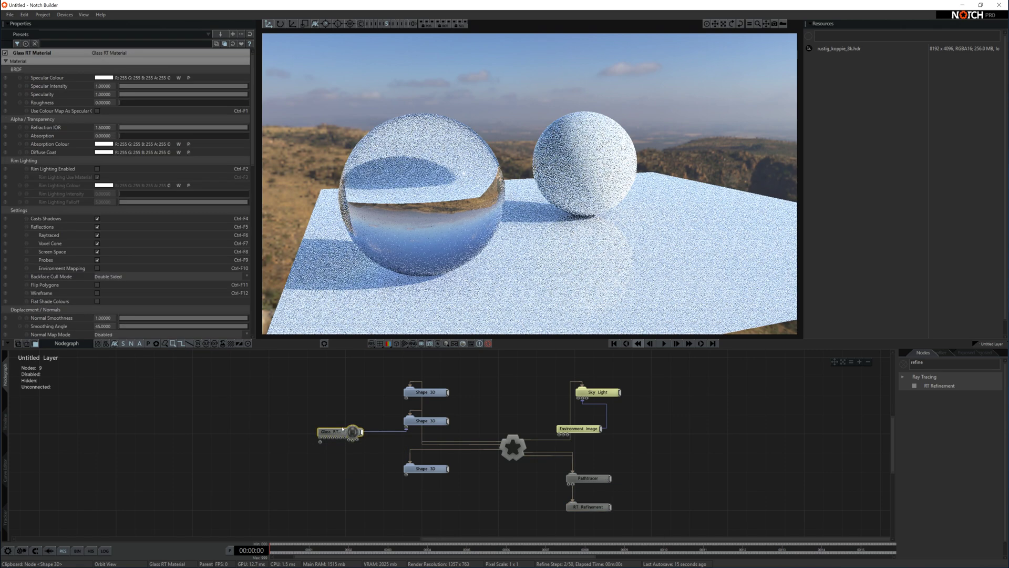
click(425, 423)
drag(425, 469, 424, 498)
click(421, 423)
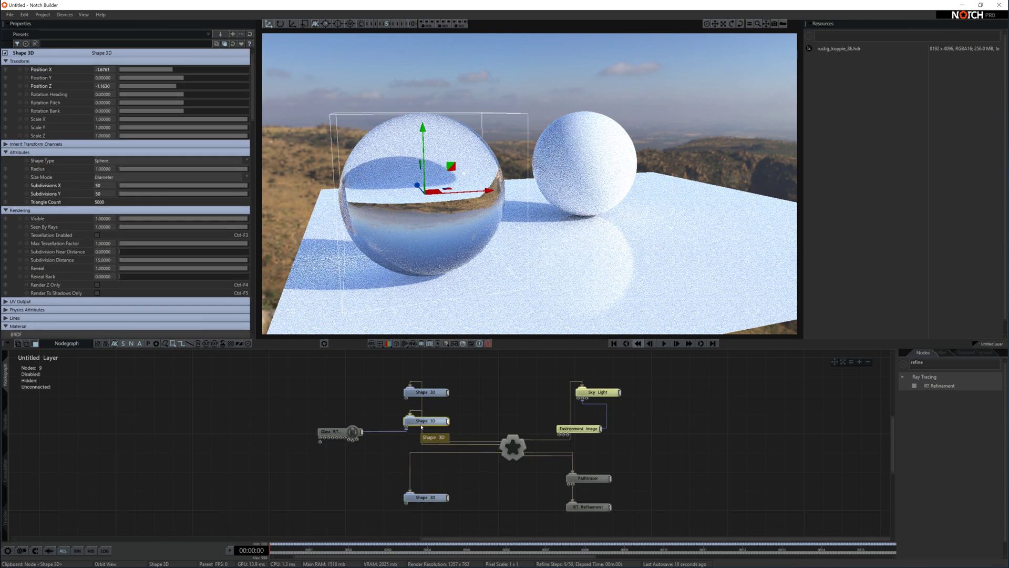
key(ctrl+v)
drag(437, 435, 419, 453)
key(r)
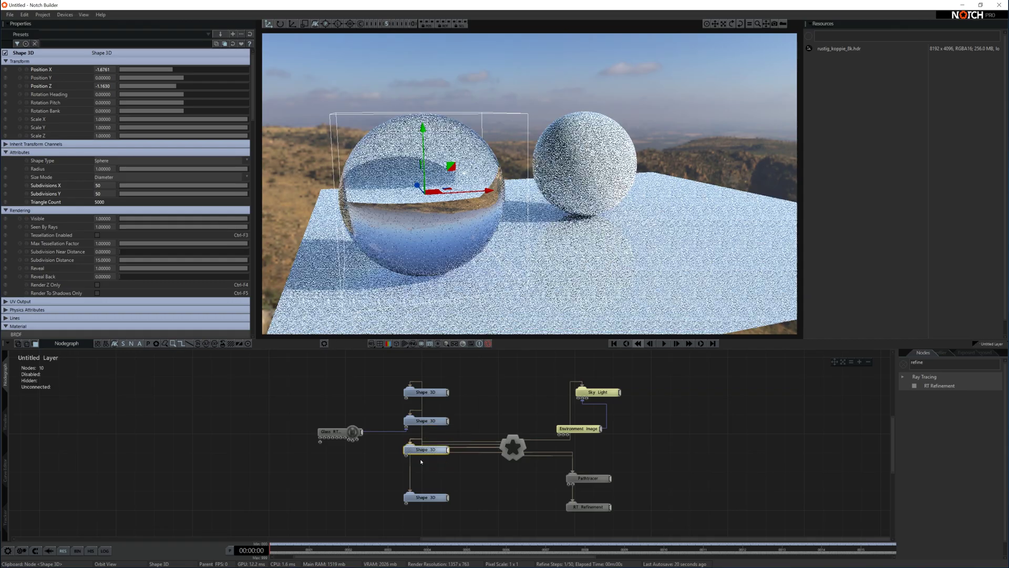
drag(362, 432, 406, 456)
Move the duplicated glass sphere behind the original one, to about 0.59 on Z.
alt+drag(463, 201, 288, 21)
alt+drag(426, 200, 389, 112)
alt+drag(420, 175, 394, 175)
alt+drag(455, 226, 494, 229)
alt+right_drag(494, 230, 502, 260)
alt+drag(503, 258, 463, 258)
alt+right_drag(462, 258, 472, 288)
alt+drag(471, 288, 532, 288)
alt+right_drag(542, 234, 499, 198)
alt+drag(498, 197, 502, 221)
alt+right_drag(502, 221, 523, 242)
middle_drag(457, 202, 513, 271)
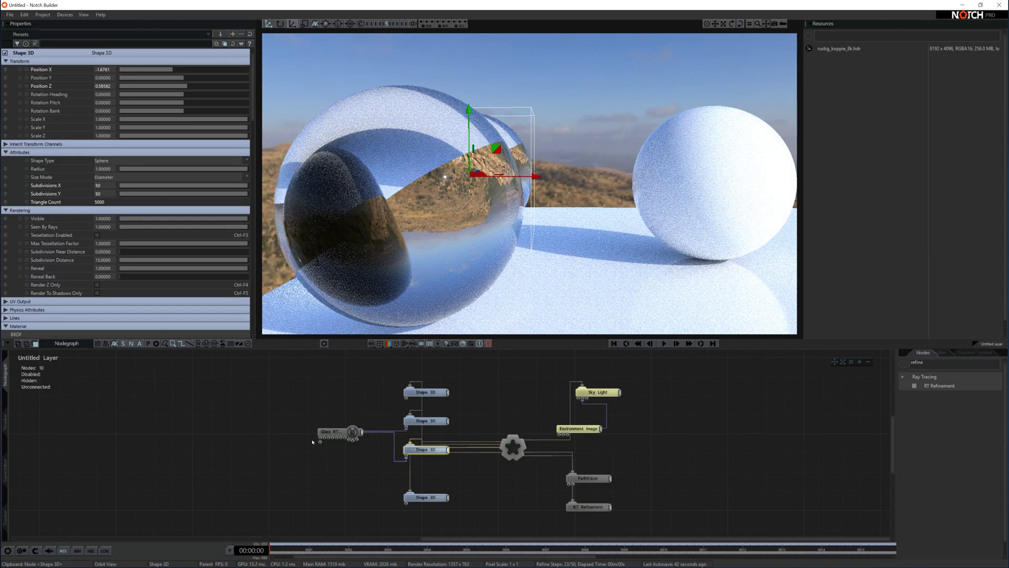
Set the Pathtracer's Max. Refraction Depth to 4 and view the result through the overlapping glass spheres.
click(588, 478)
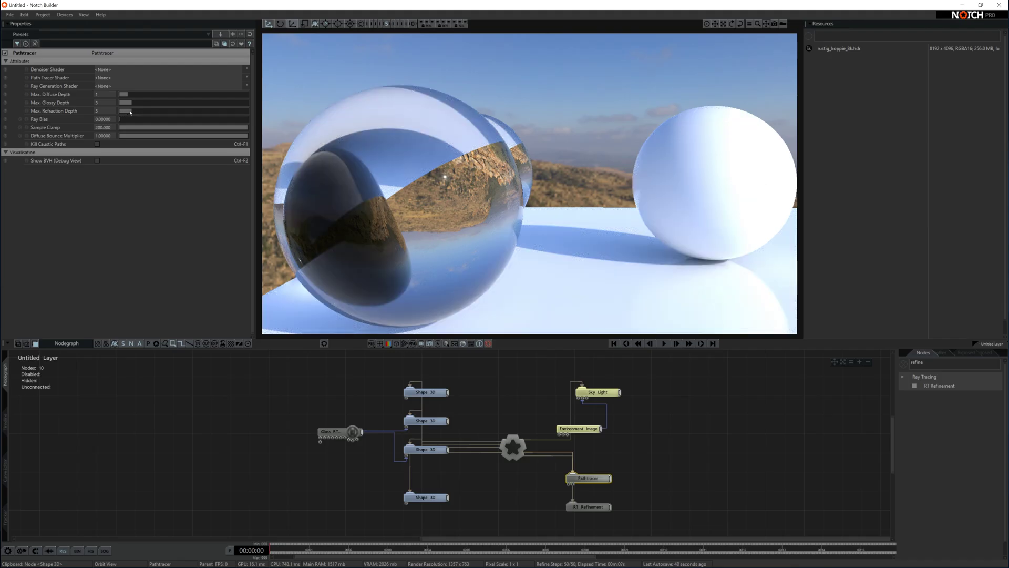
middle_drag(308, 167, 438, 211)
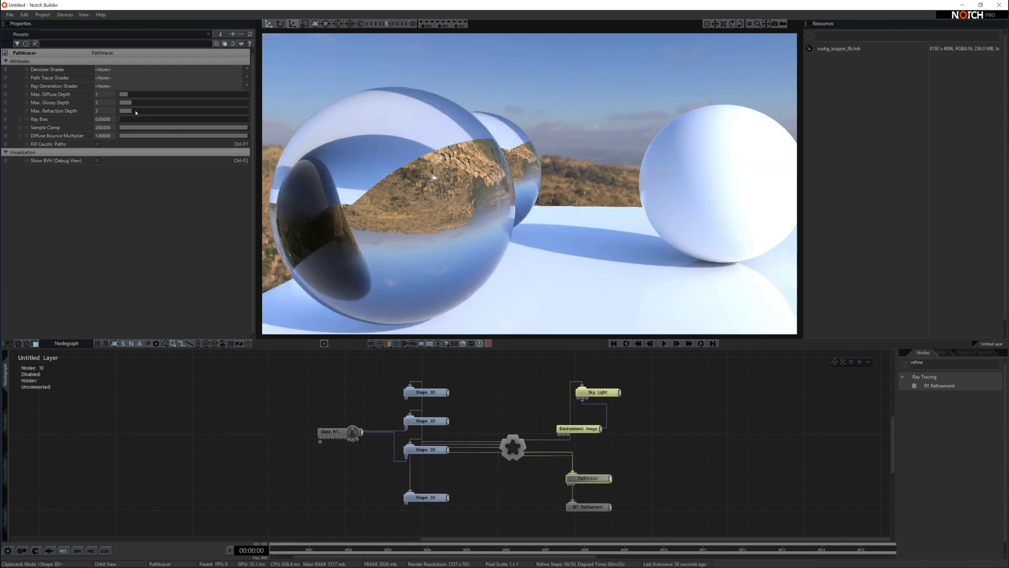
drag(136, 112, 139, 112)
middle_drag(473, 223, 513, 211)
drag(514, 211, 520, 199)
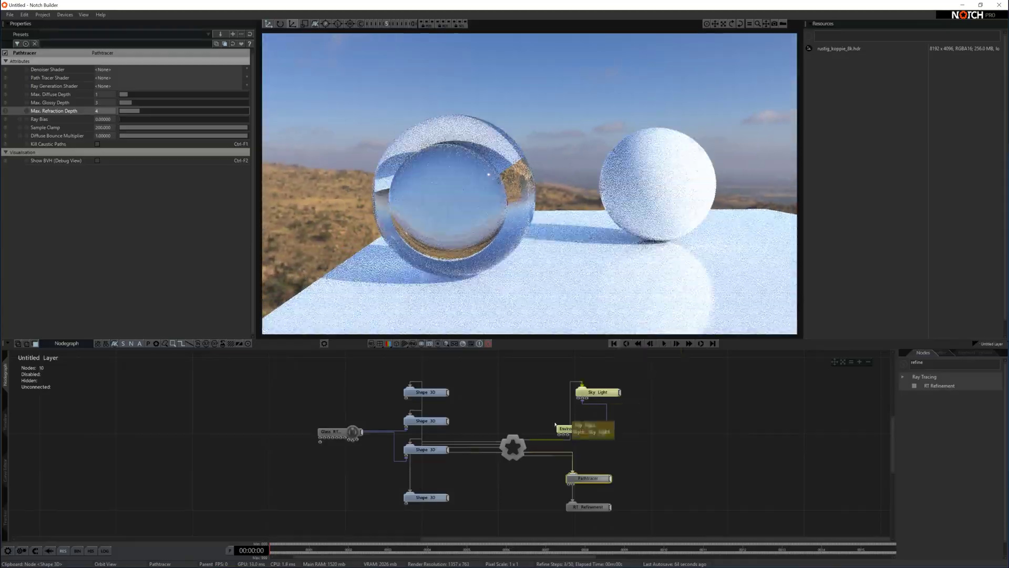
Add another Shape 3D sphere copy connected to the root and place it behind the second glass sphere.
click(508, 446)
click(429, 450)
key(ctrl+v)
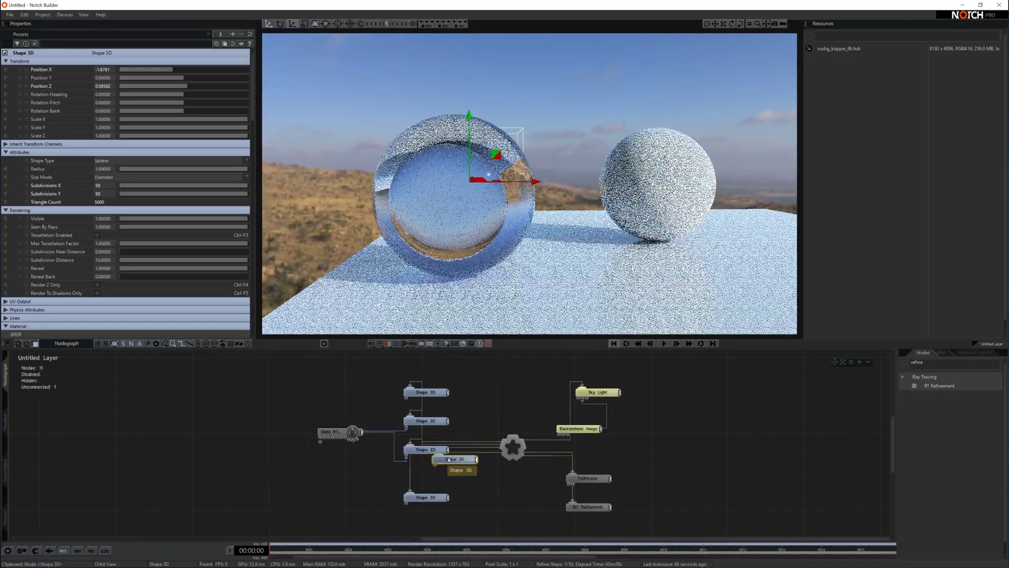
drag(449, 459, 420, 478)
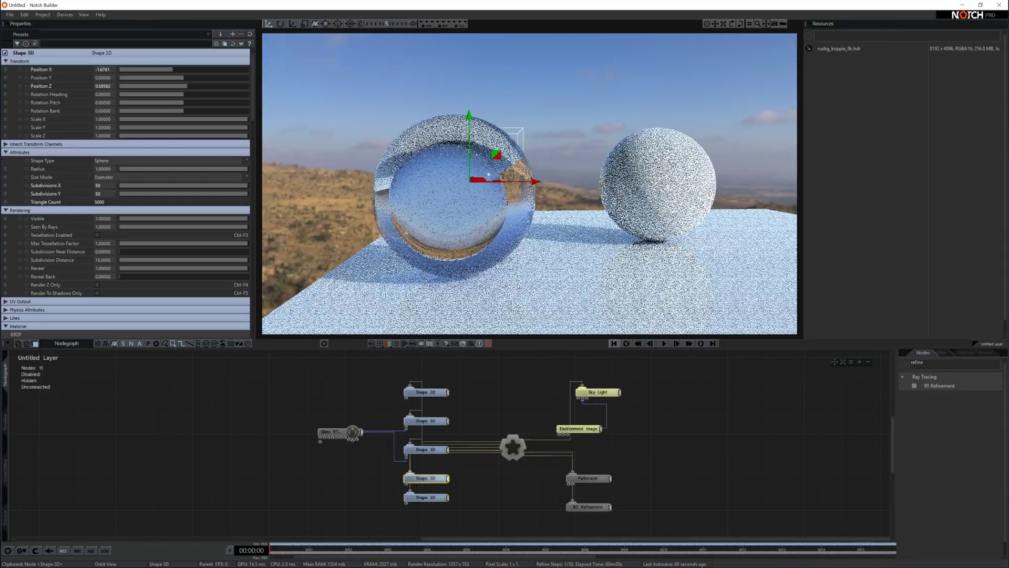
drag(530, 251, 468, 299)
drag(603, 96, 683, 60)
Move the middle glass sphere to about 0.20 on Z and connect the Glass RT Material to the newest sphere.
click(588, 112)
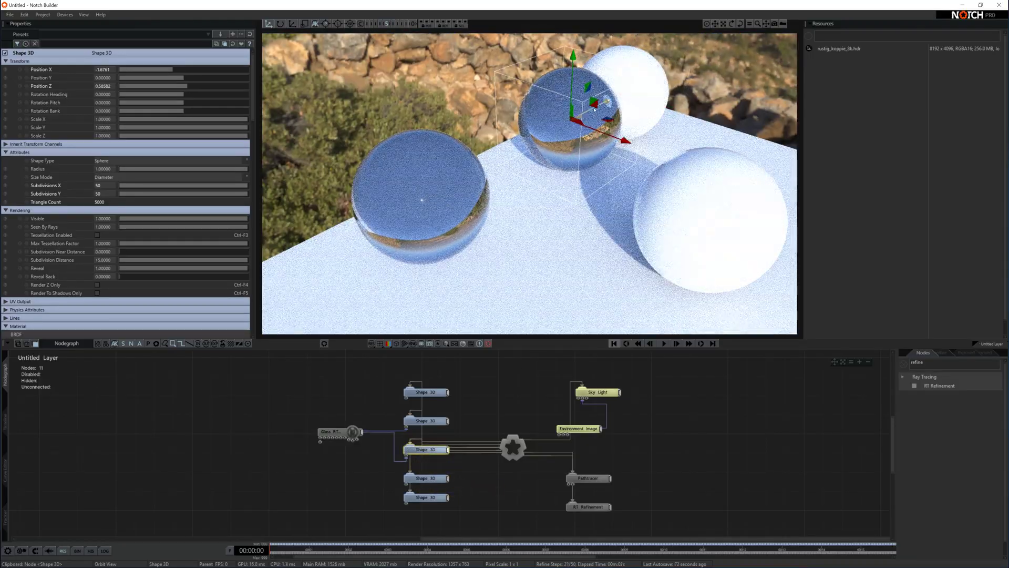
drag(593, 111, 566, 122)
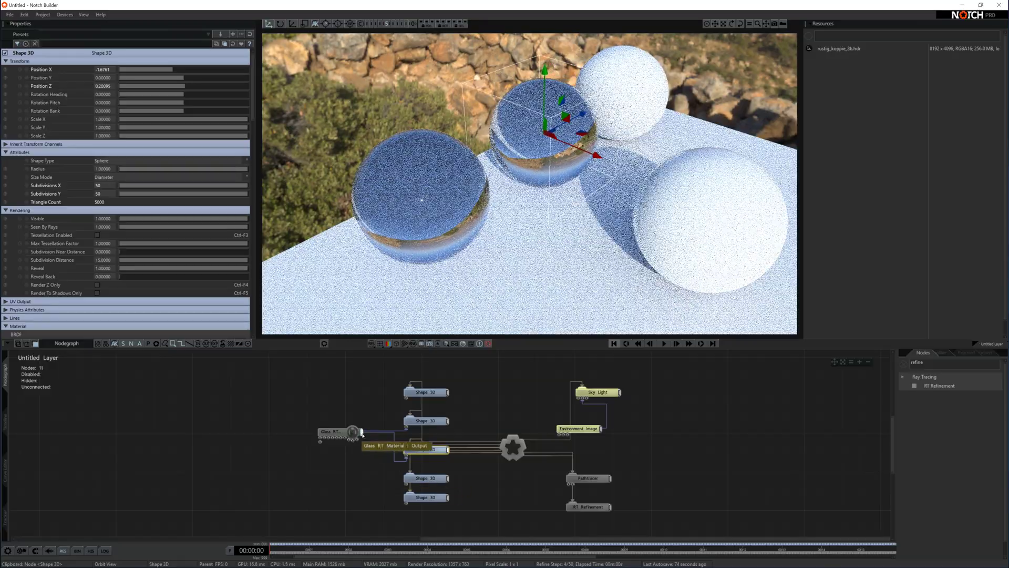
drag(362, 433, 406, 484)
drag(565, 236, 651, 202)
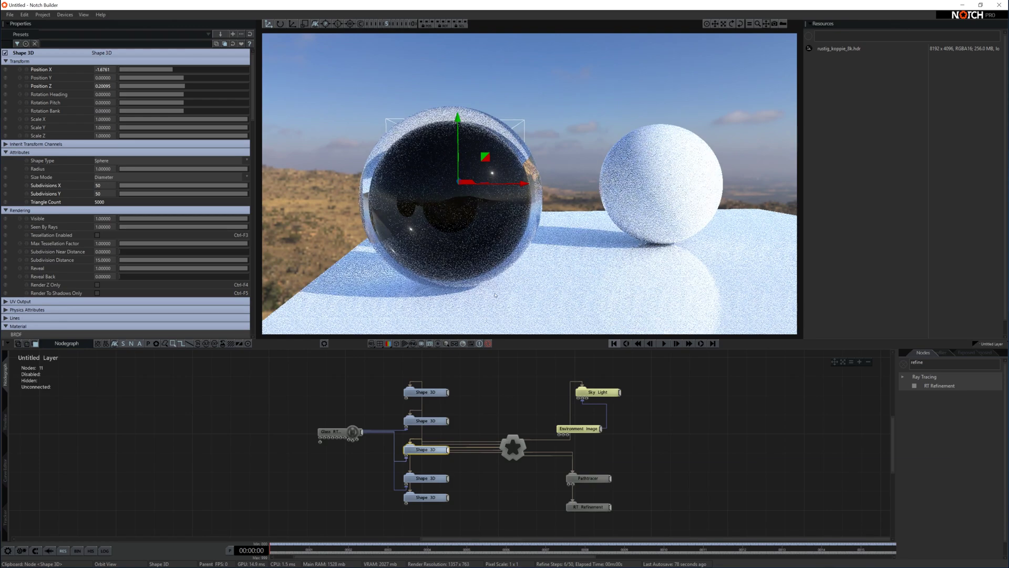
Set the Pathtracer's Max. Refraction Depth to 7 and view the three aligned glass spheres.
click(589, 477)
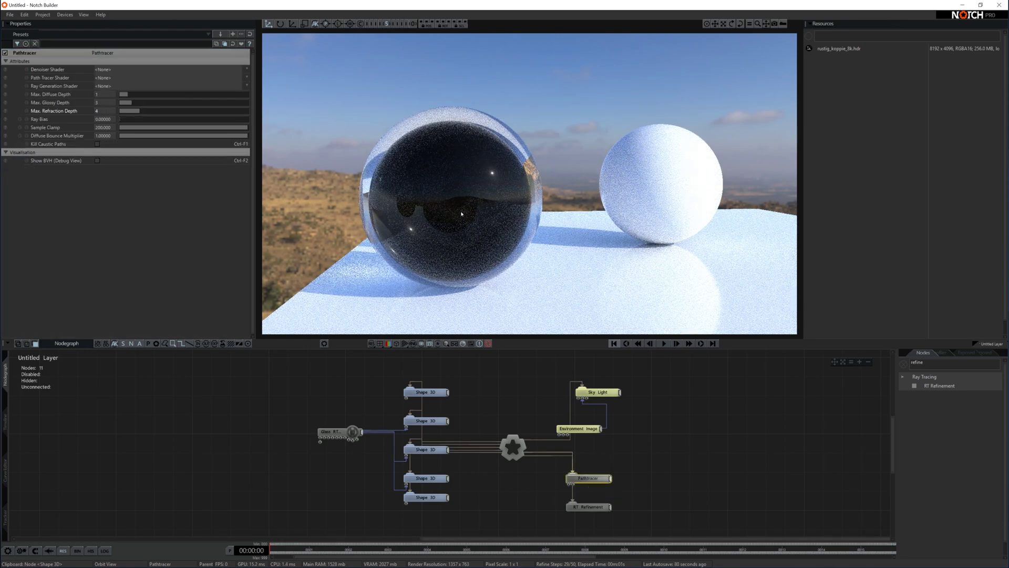
drag(141, 112, 150, 112)
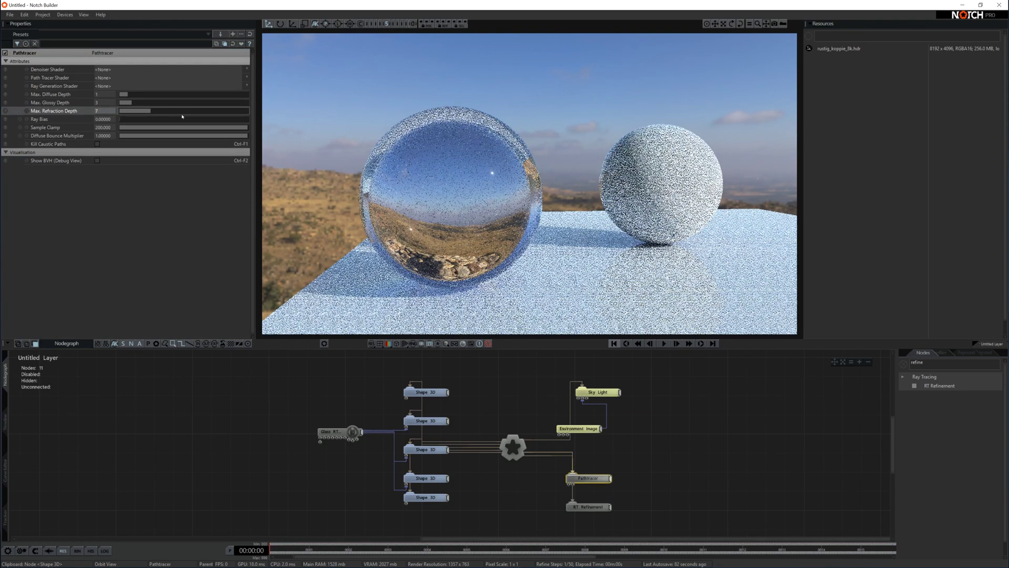
middle_drag(302, 146, 549, 238)
scroll(549, 237, up, 1)
drag(550, 237, 542, 264)
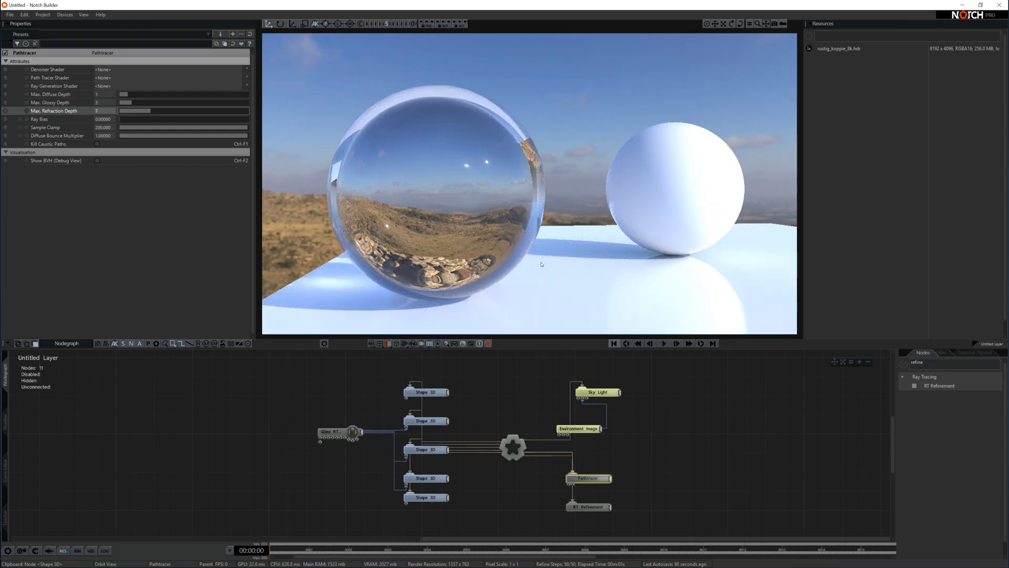
drag(489, 240, 497, 188)
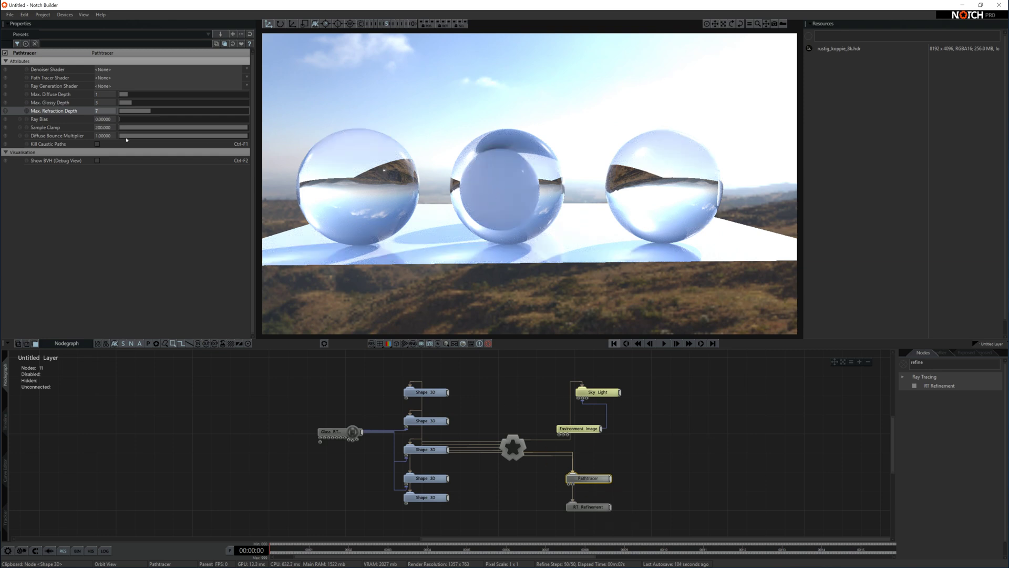
Set the Pathtracer's Max. Glossy Depth to 8 and inspect the reflections.
drag(136, 104, 153, 103)
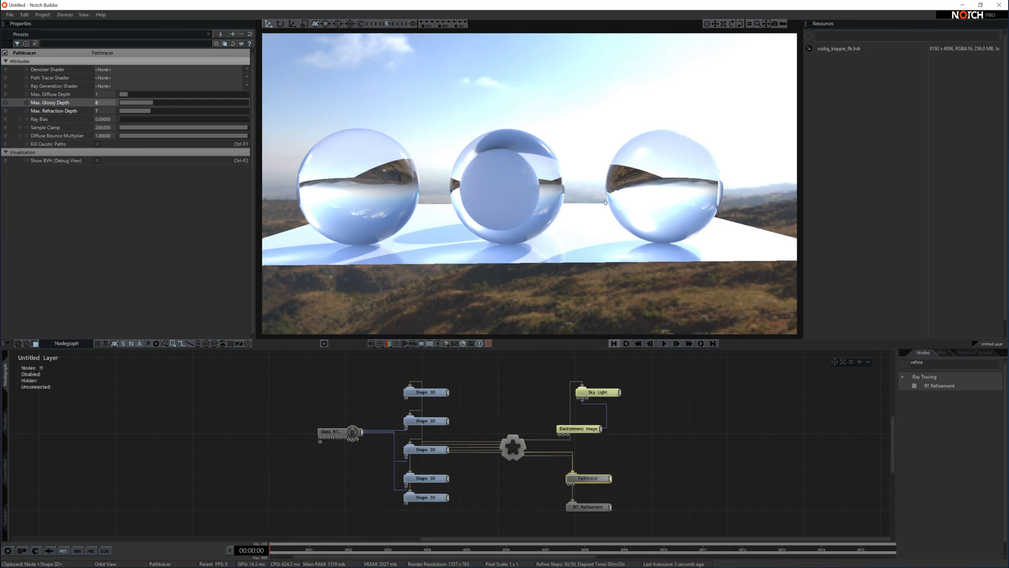
mouse_move(606, 202)
middle_down()
mouse_move(499, 271)
mouse_move(466, 248)
middle_up()
drag(467, 248, 318, 246)
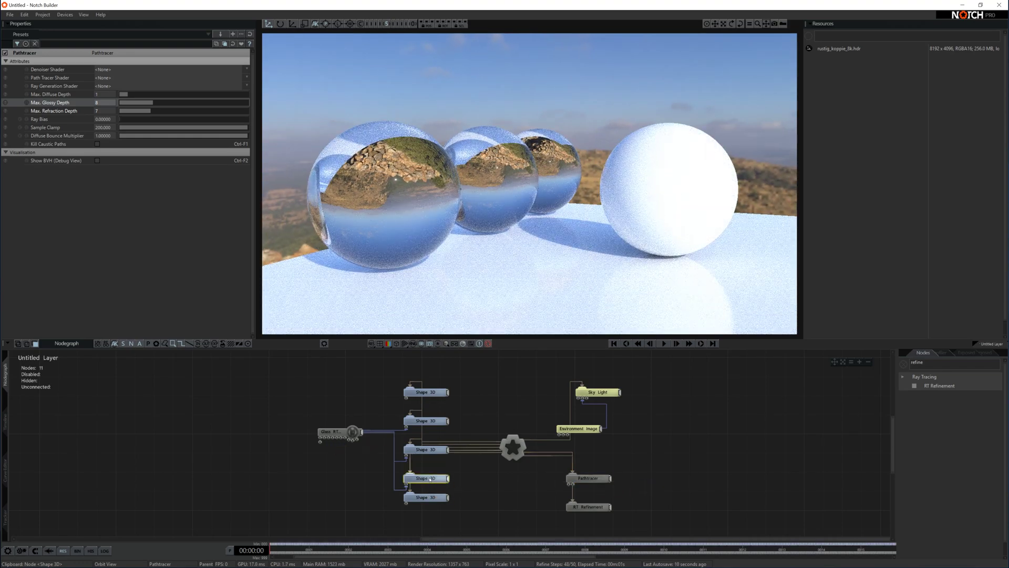
Duplicate the Glass RT Material so that the original glass sphere has its own material, separate from the other two.
click(430, 478)
drag(430, 479, 430, 469)
drag(336, 432, 406, 428)
key(ctrl+c)
key(ctrl+v)
click(406, 437)
drag(362, 248, 388, 255)
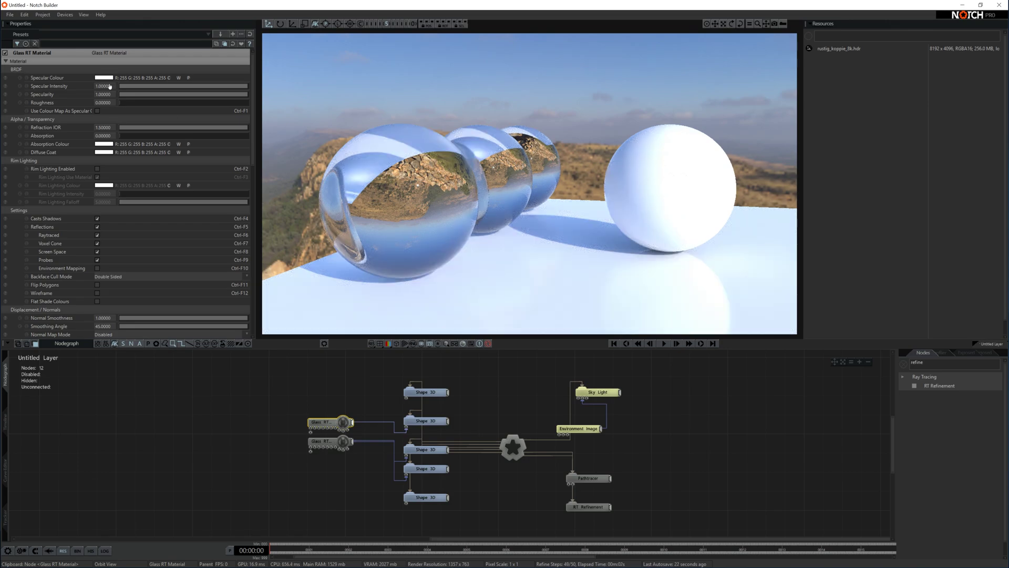
Set the nearest sphere's glass Roughness to about 0.16 and its Absorption Colour to red (255, 11, 0).
drag(425, 260, 542, 262)
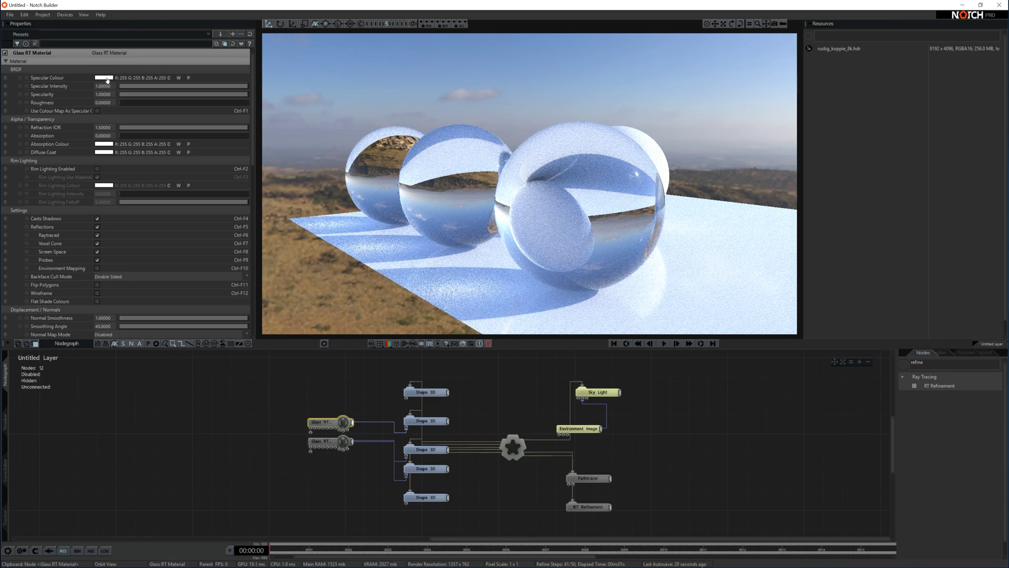
drag(129, 105, 147, 104)
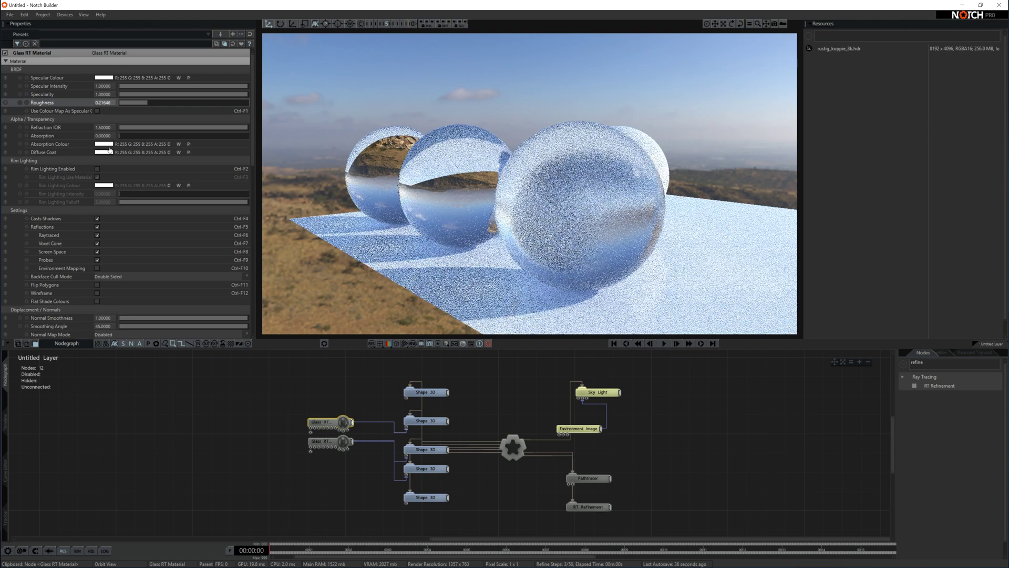
click(104, 144)
drag(53, 192, 99, 191)
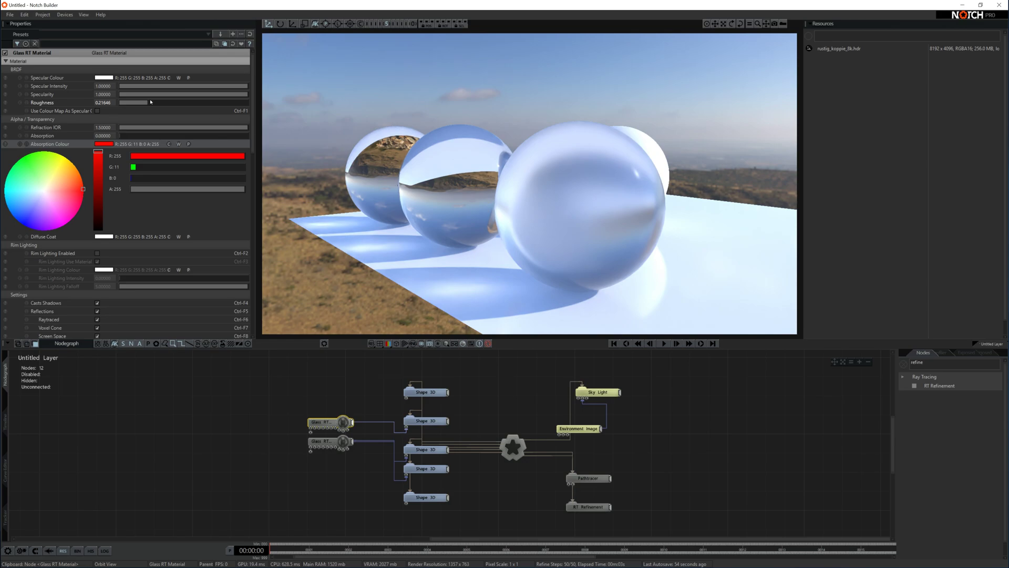
drag(150, 102, 141, 102)
Set the Absorption of the nearest sphere's glass material to 50.
drag(126, 136, 290, 142)
alt+drag(638, 171, 669, 169)
click(104, 137)
text(50)
key(Return)
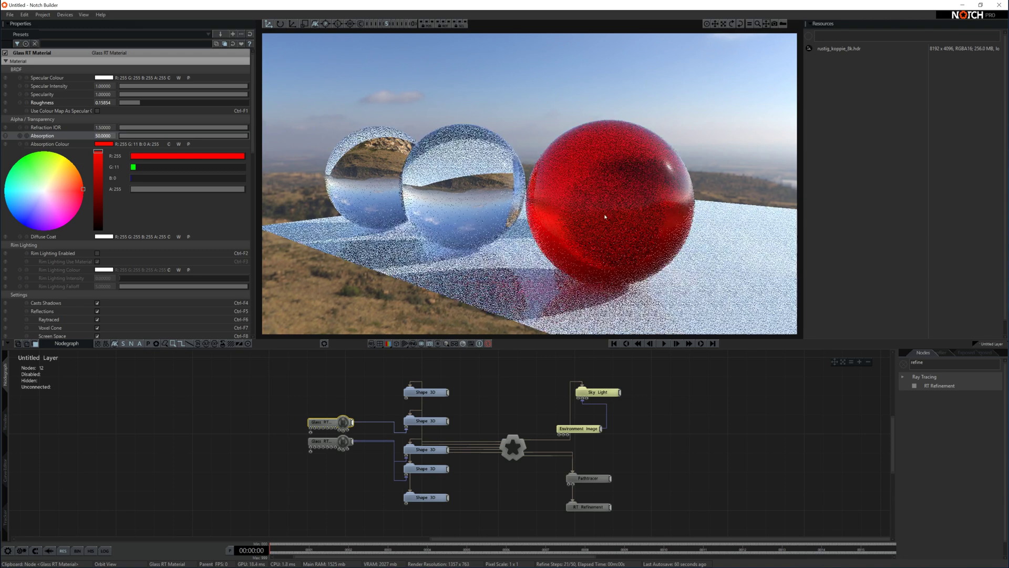
Examine the red glass sphere from several angles and check the RT Refinement settings.
drag(609, 217, 653, 212)
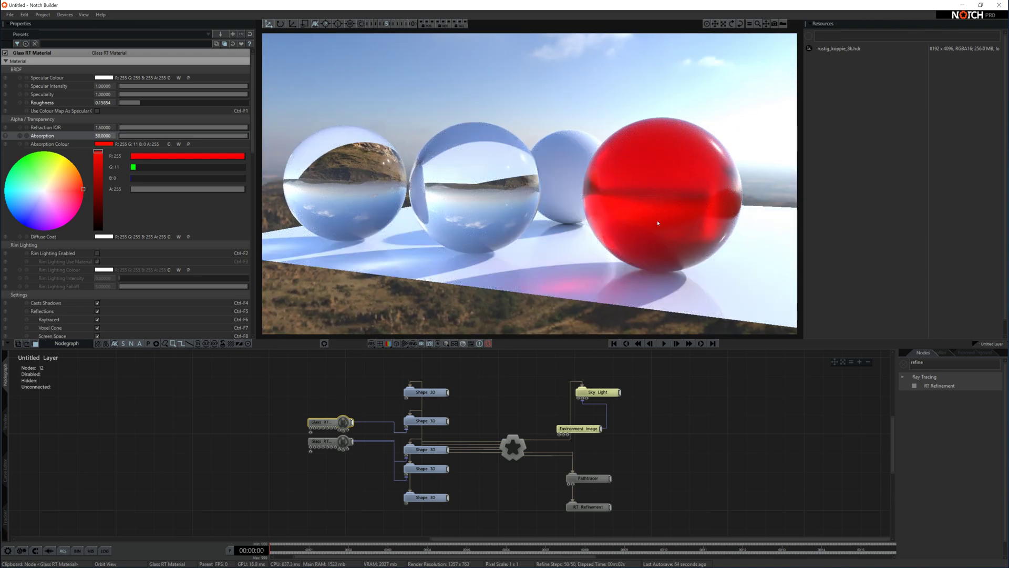
mouse_move(661, 209)
mouse_down()
mouse_move(727, 207)
mouse_move(351, 225)
mouse_up()
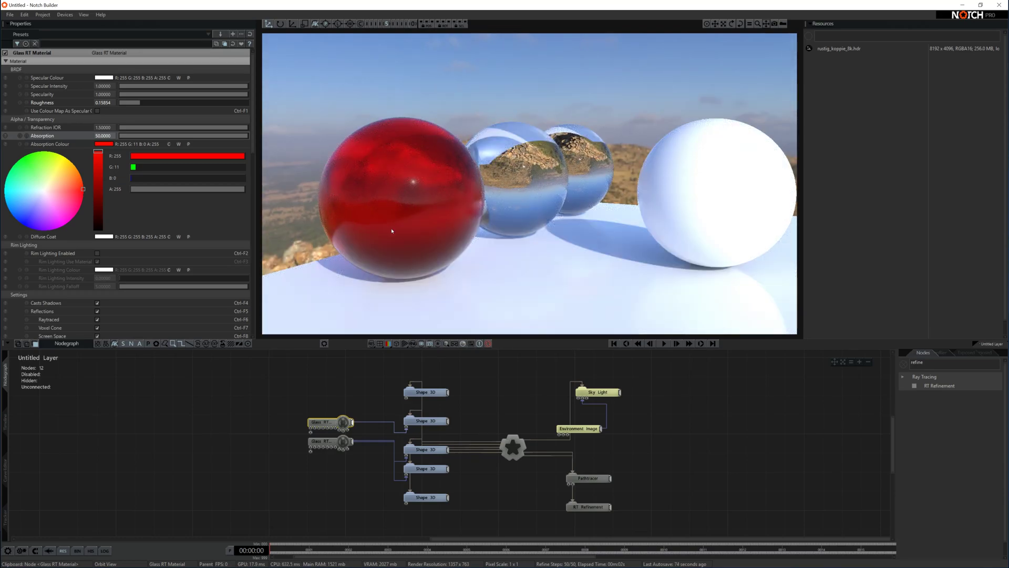
drag(582, 237, 529, 247)
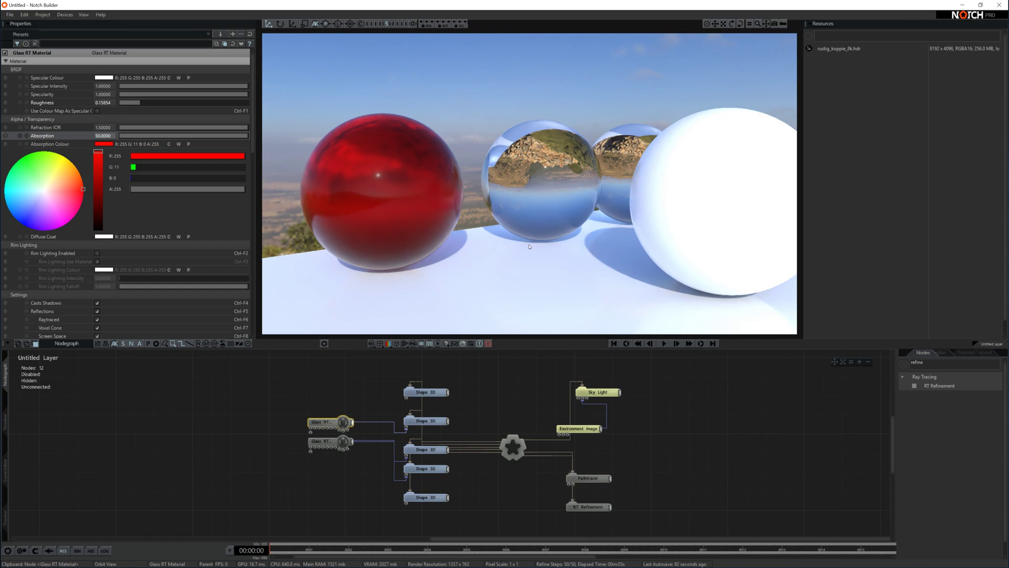
drag(498, 246, 639, 237)
drag(584, 250, 631, 236)
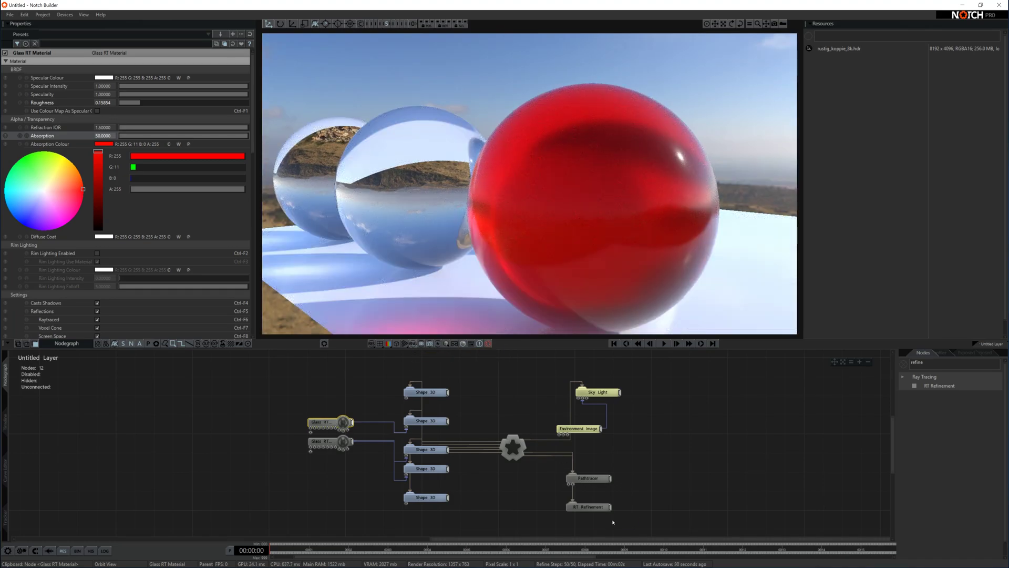
click(581, 504)
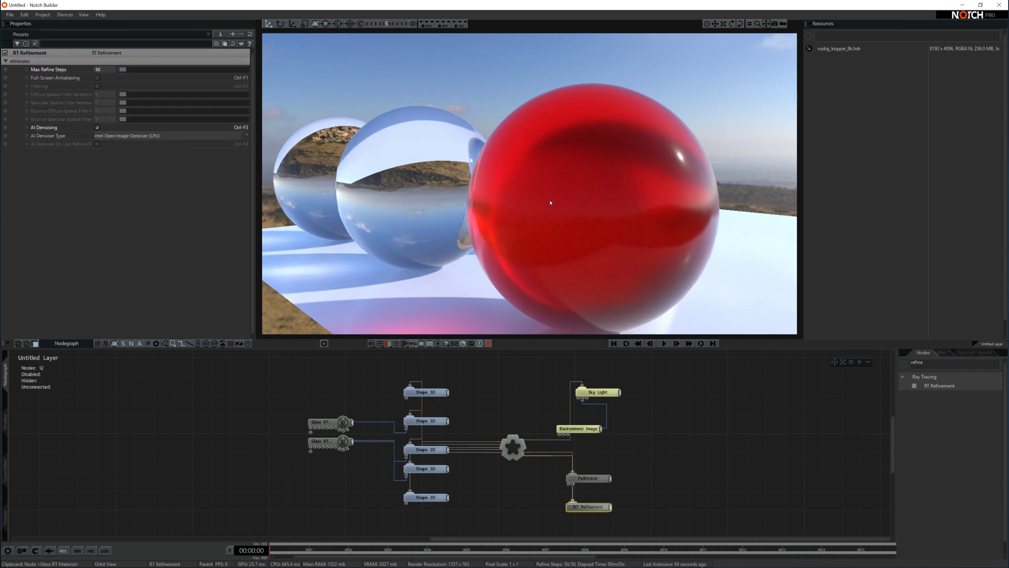
drag(426, 220, 492, 164)
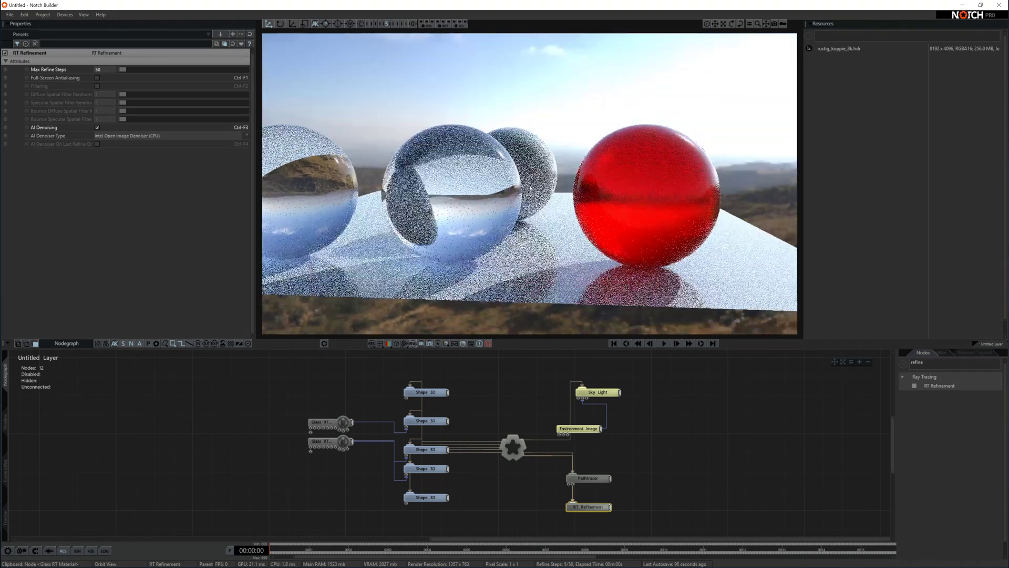
middle_drag(535, 188, 414, 200)
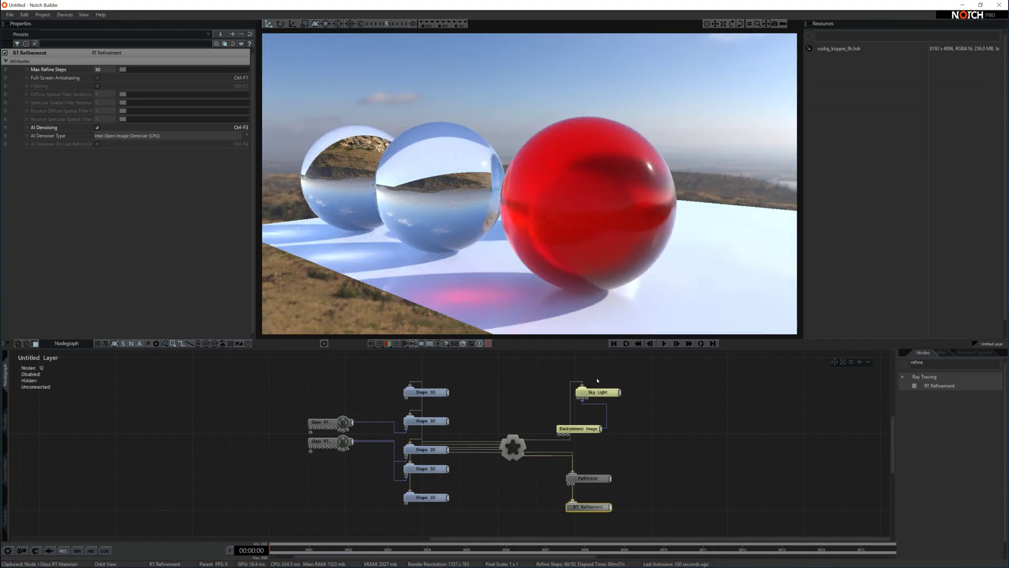
Disconnect the shared glass material from the middle sphere and connect a new Glass RT Material copy to it.
click(330, 444)
mouse_move(330, 485)
mouse_down()
mouse_move(330, 500)
mouse_move(323, 490)
mouse_up()
click(406, 461)
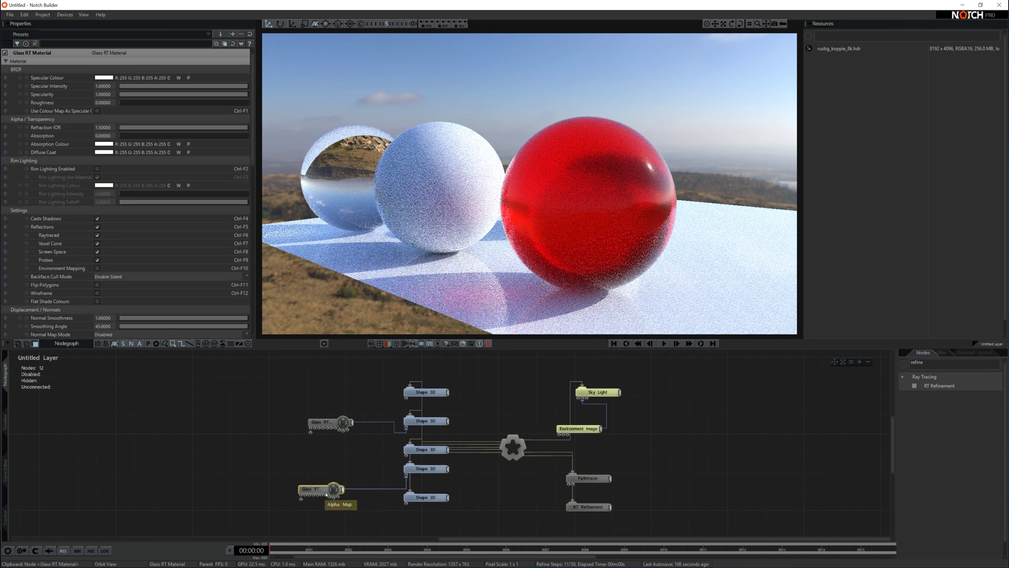
key(ctrl+v)
drag(349, 498, 407, 458)
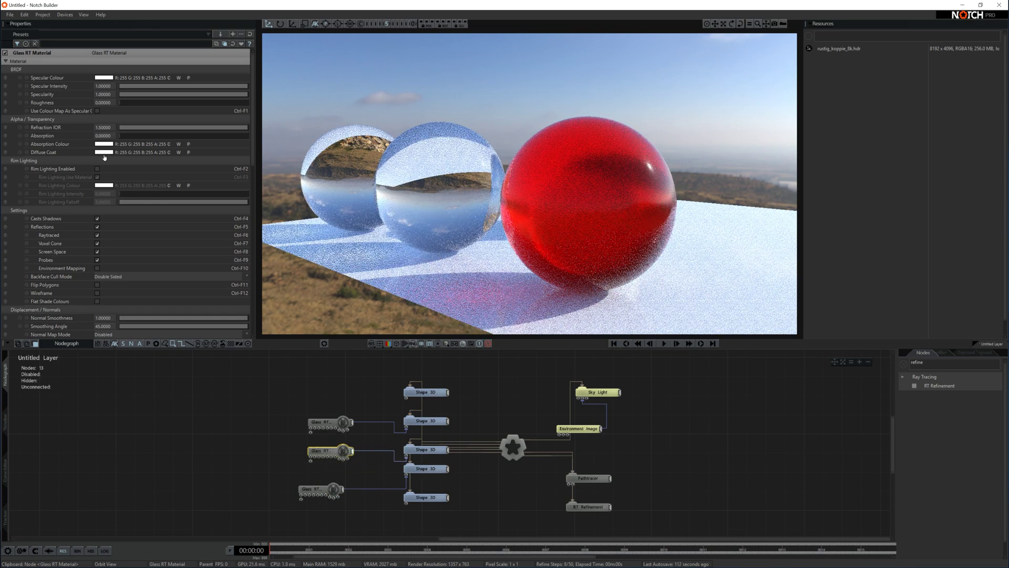
Set the middle sphere's glass Diffuse Coat to blue (0, 51, 255) and frame all three spheres.
click(104, 152)
drag(33, 210, 18, 227)
middle_drag(456, 206, 524, 214)
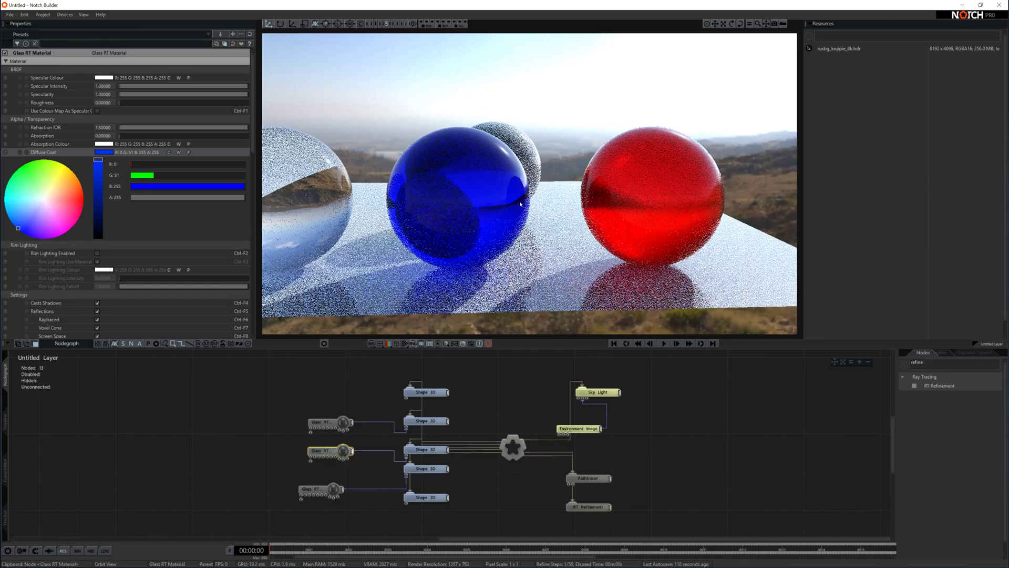
drag(524, 214, 460, 209)
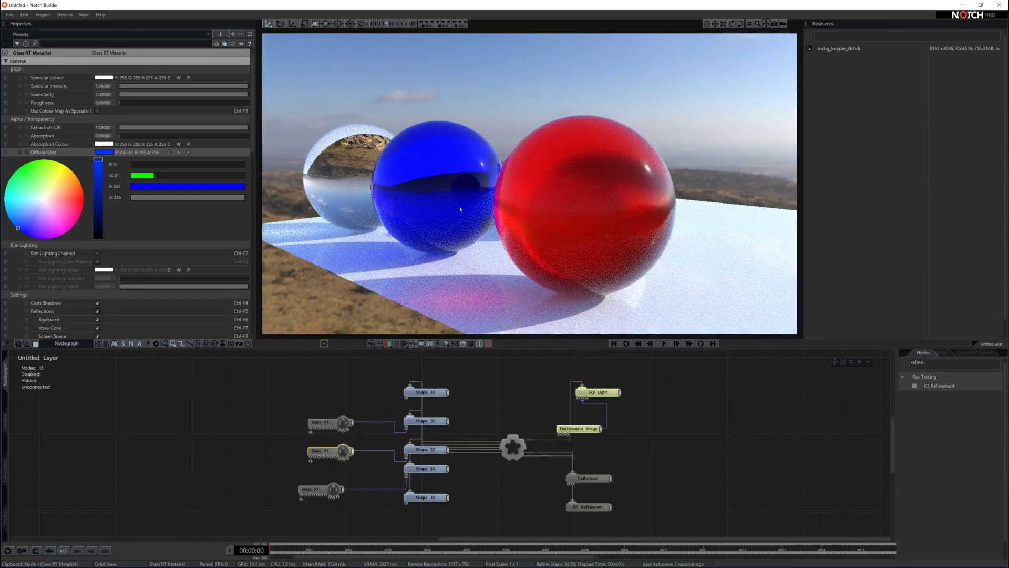
drag(484, 213, 521, 228)
Set the RT Refinement's Max Refine Steps to 5000 and disable AI Denoising.
click(587, 507)
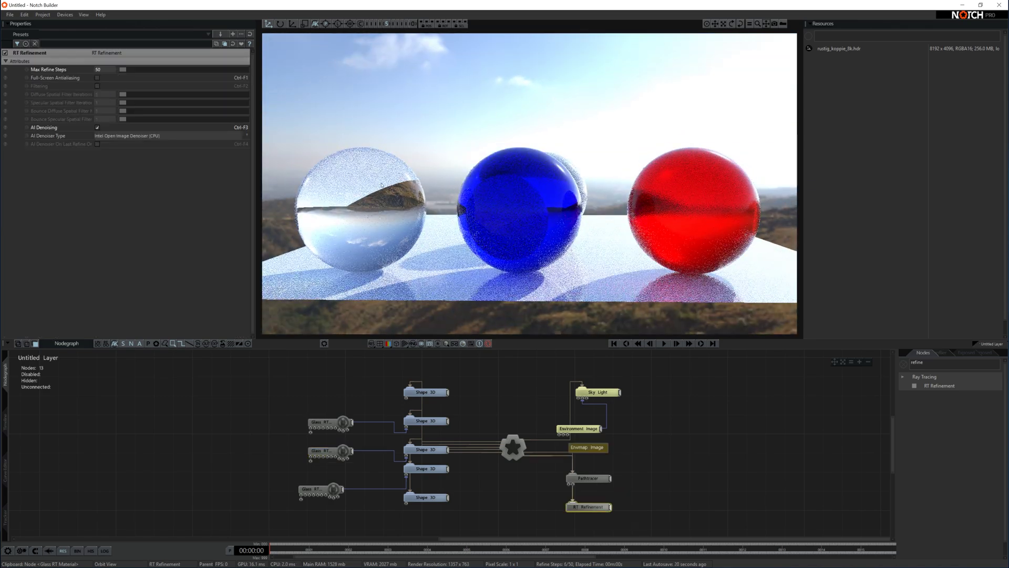
click(104, 70)
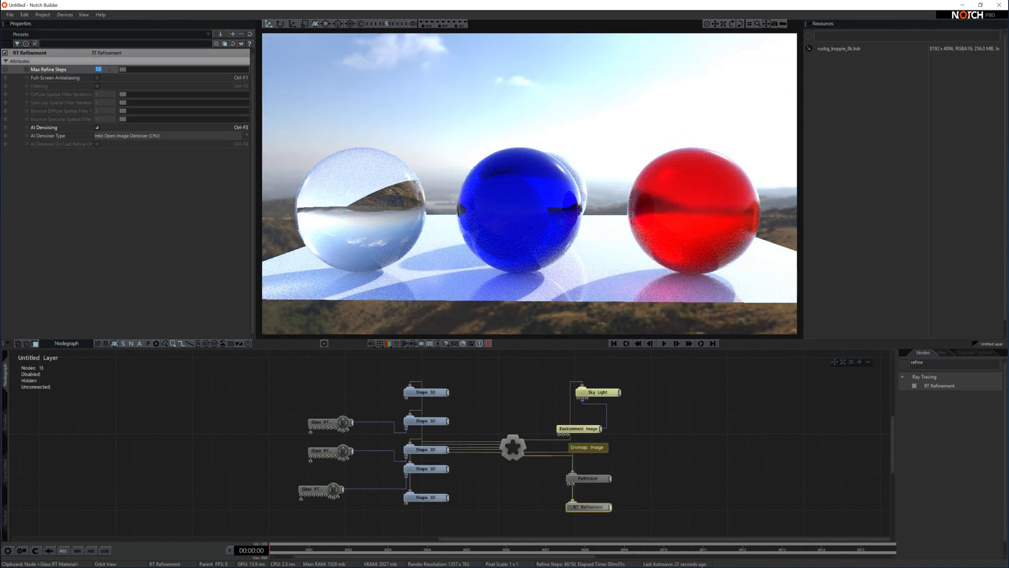
text(5)
key(Return)
text(000)
click(97, 128)
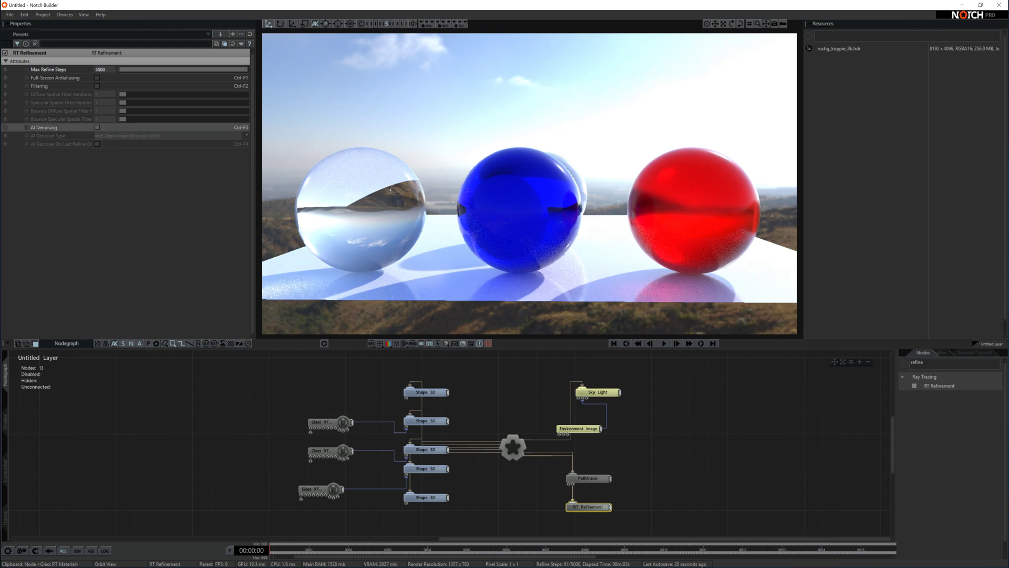